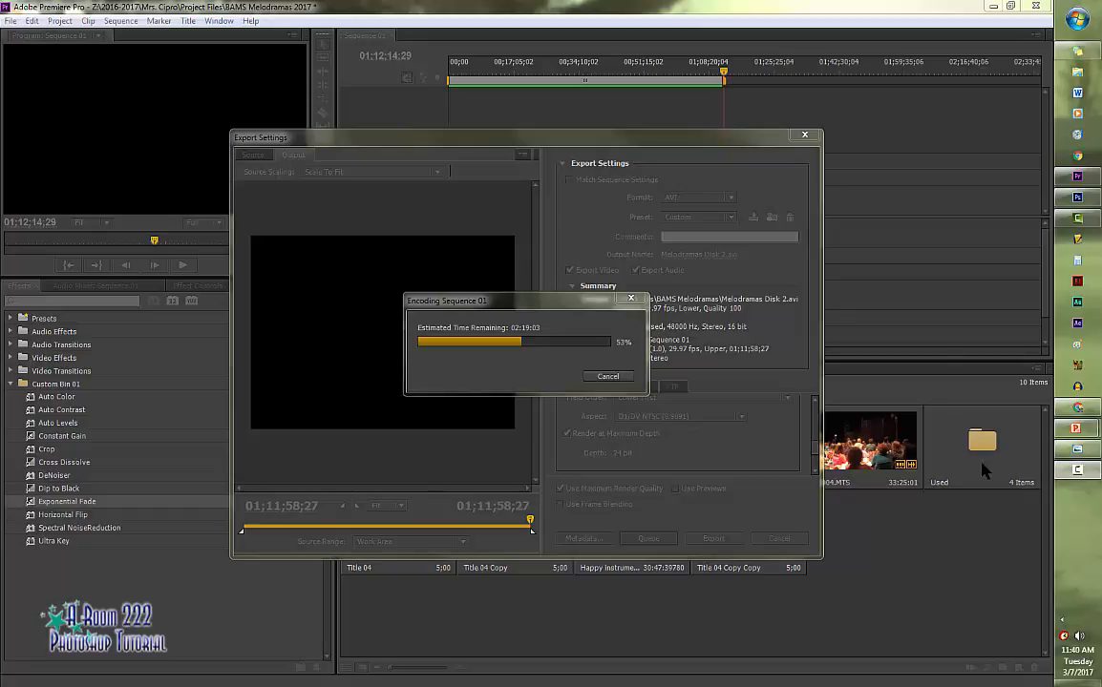
click(1071, 451)
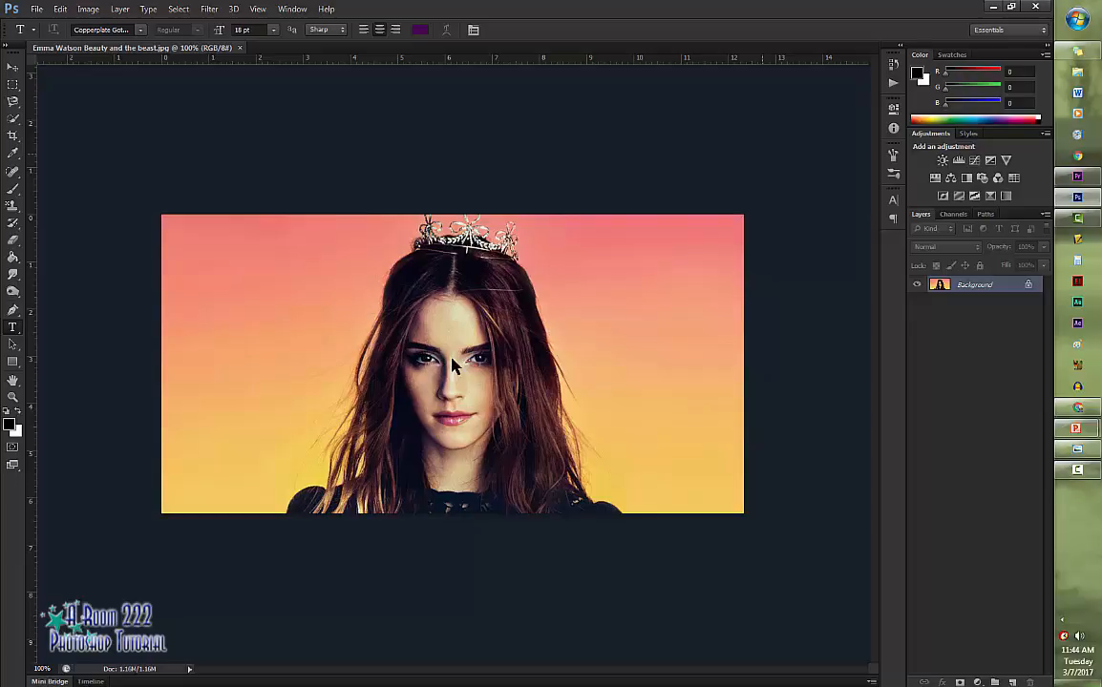
- Crop equal amounts from both sides of the photo to leave a nearly square frame around the woman's head and hair
key(c)
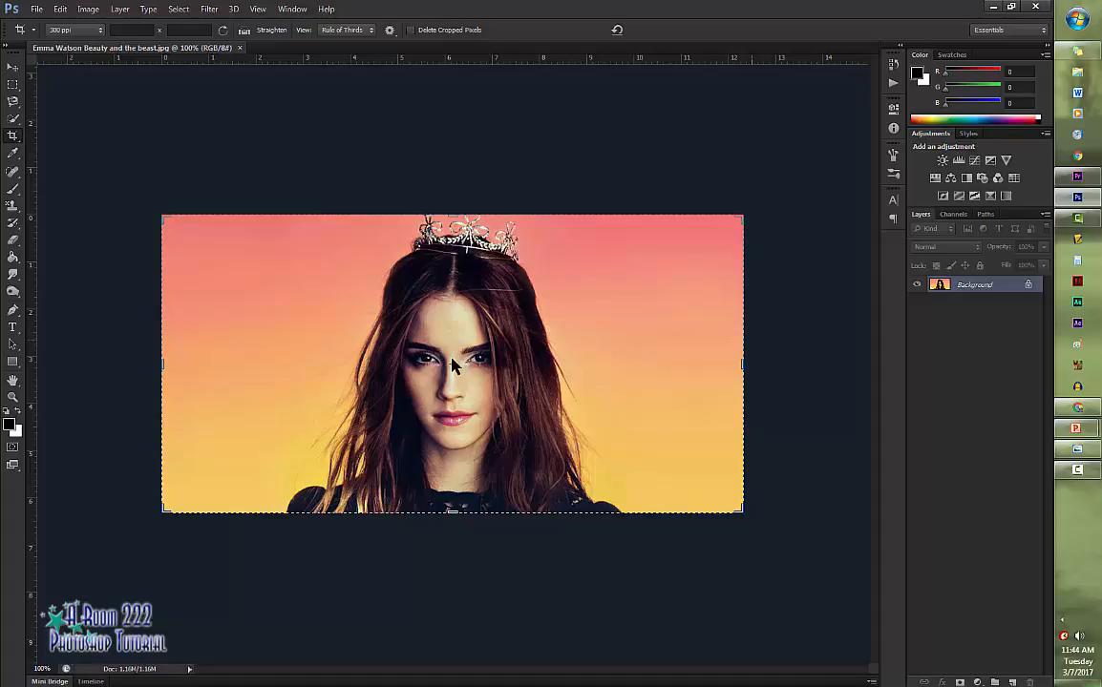
drag(742, 363, 673, 363)
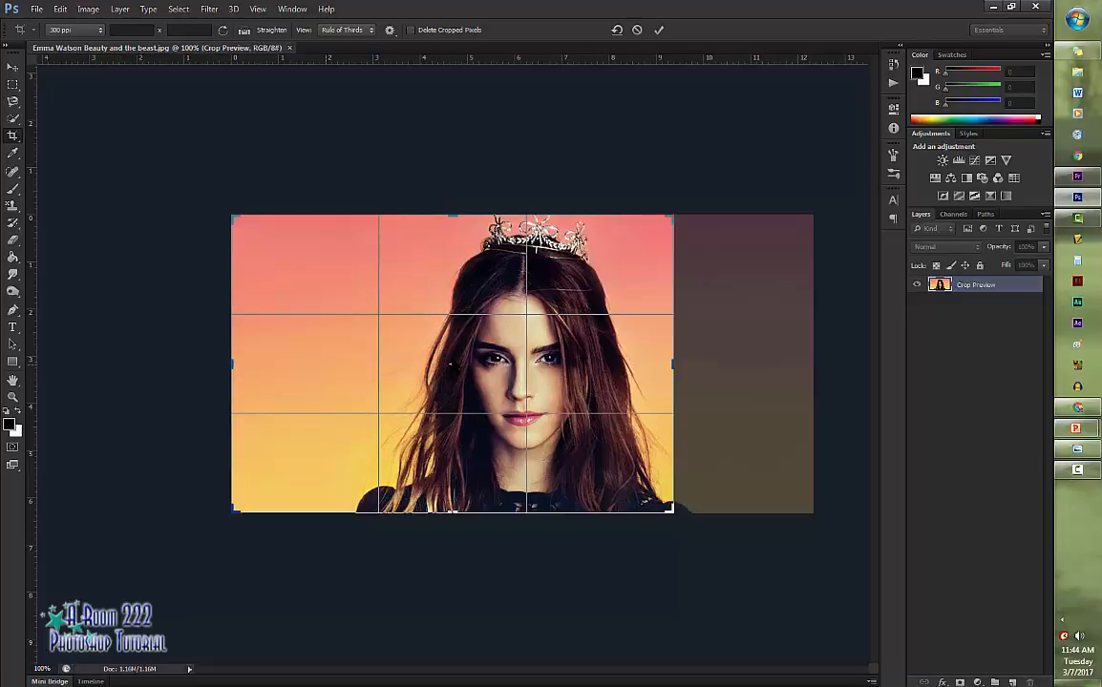
drag(232, 364, 297, 364)
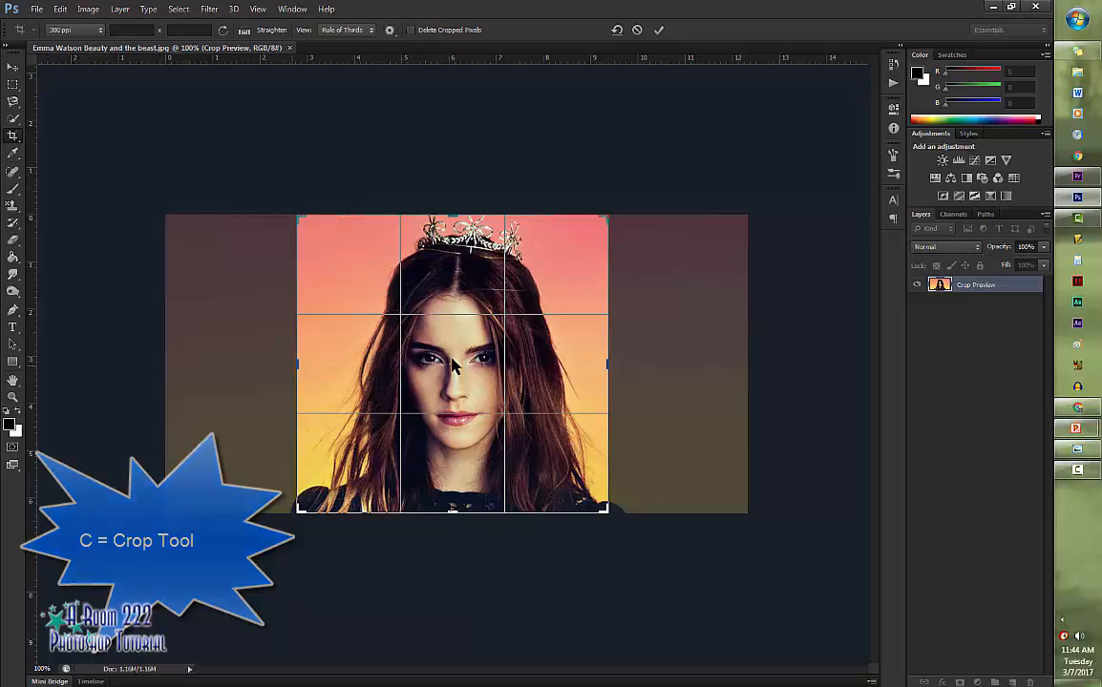
drag(297, 364, 300, 364)
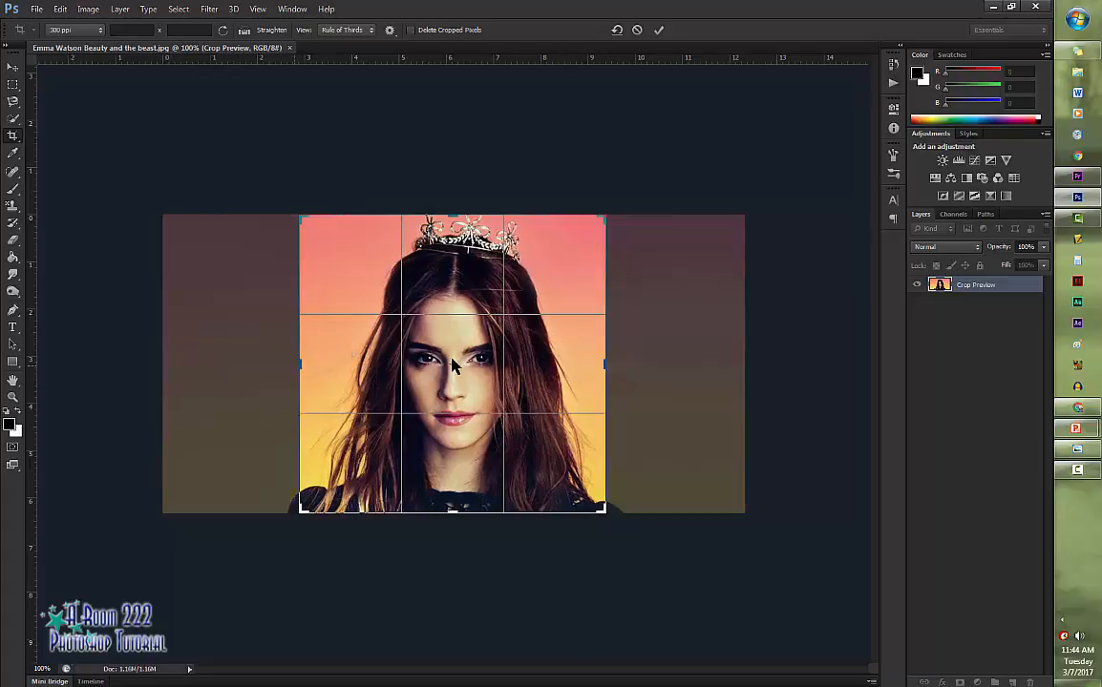
key(Return)
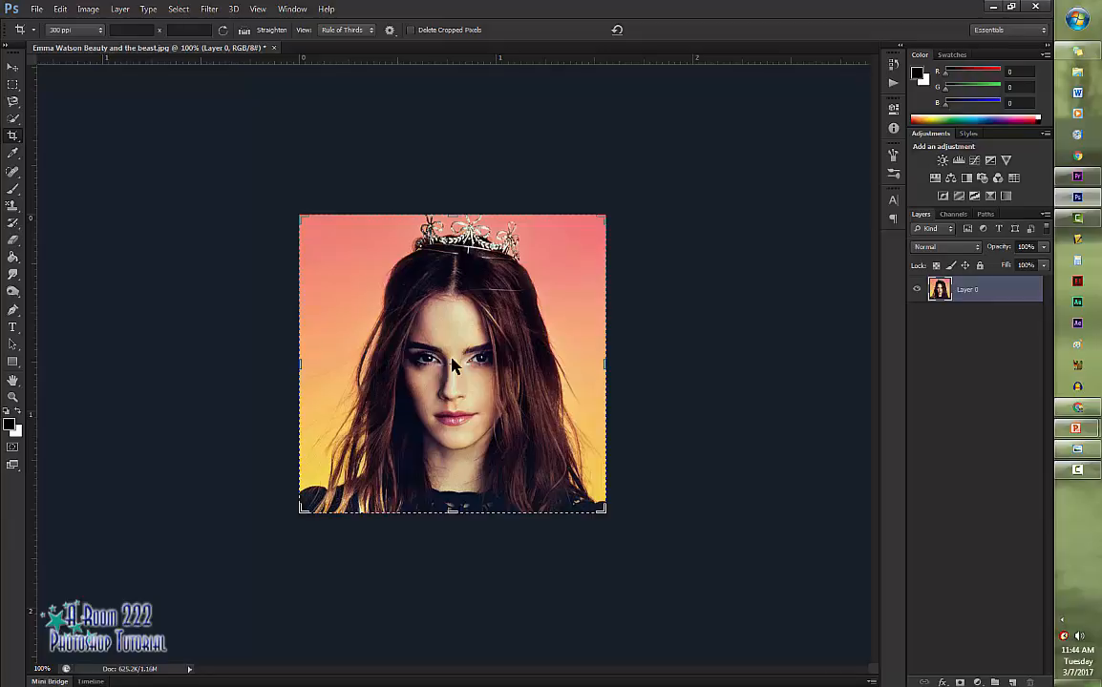
- Add a gradient fill layer above the photo using the Violet, Orange preset, keeping the linear style at 90°
key(t)
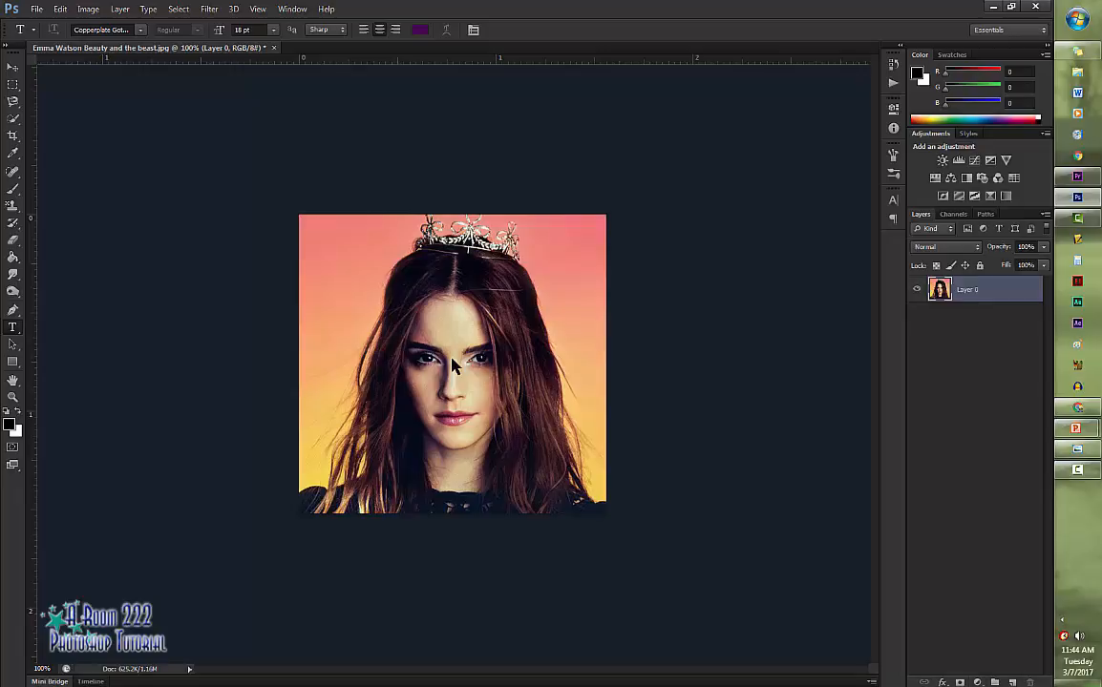
click(977, 682)
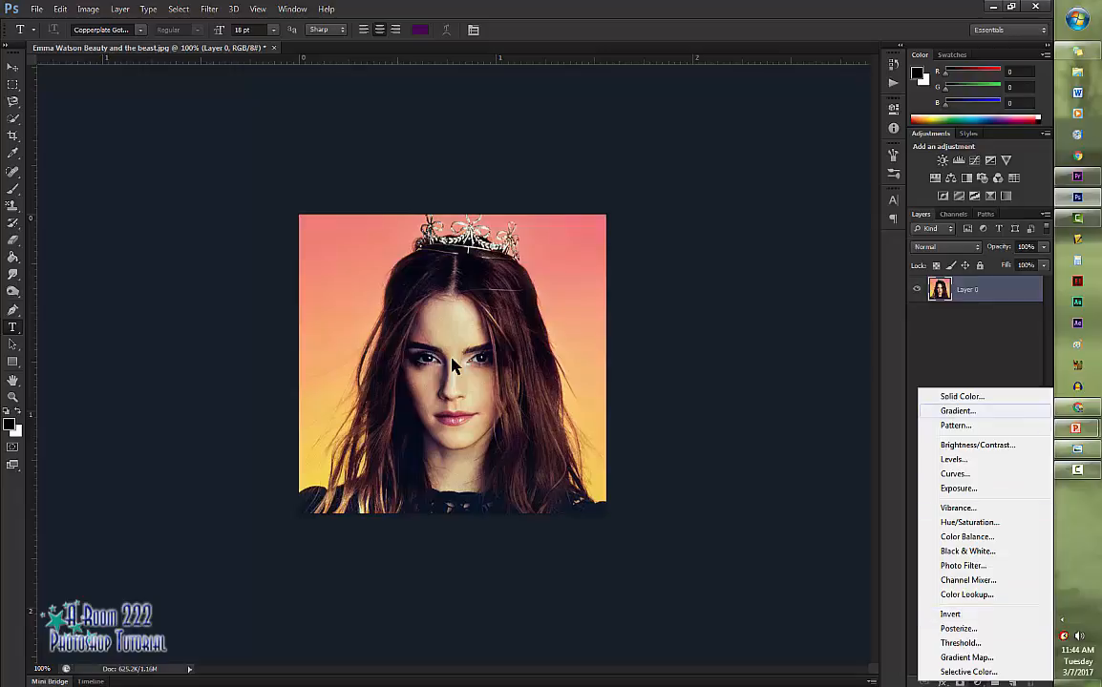
click(957, 410)
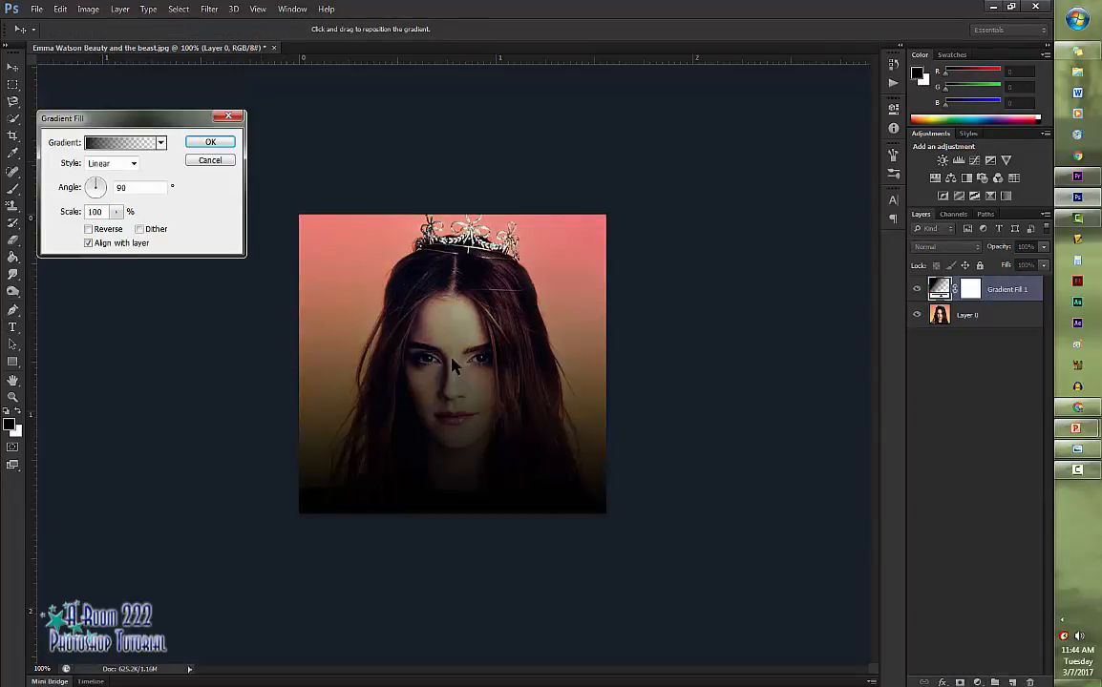
click(119, 142)
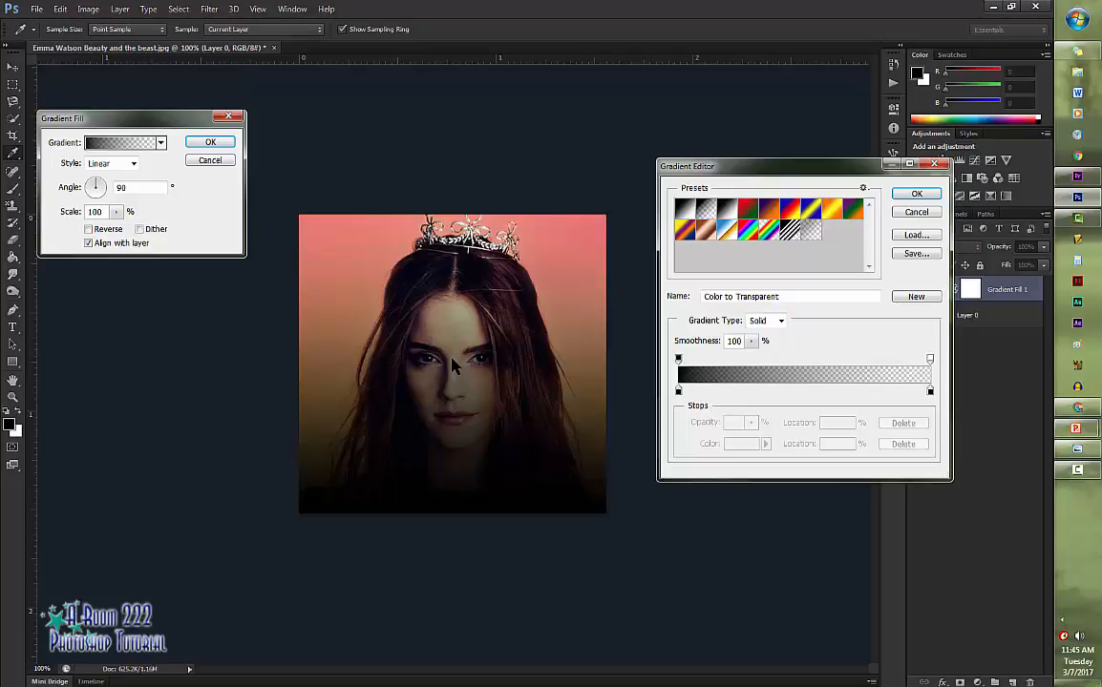
click(770, 207)
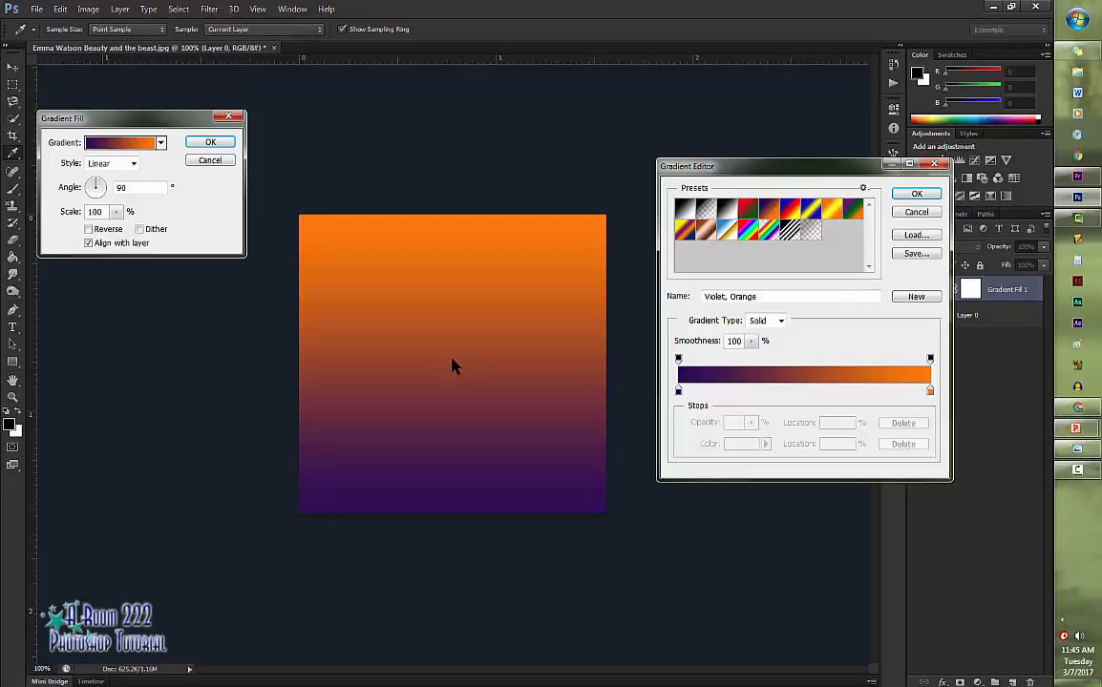
key(Return)
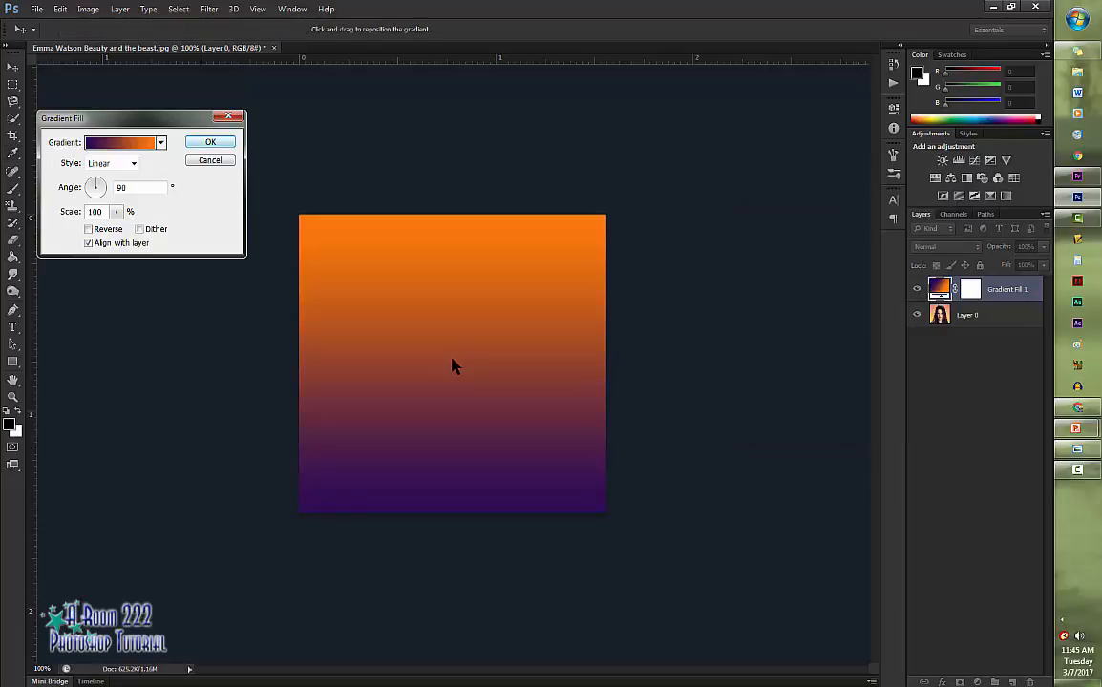
key(Return)
key(t)
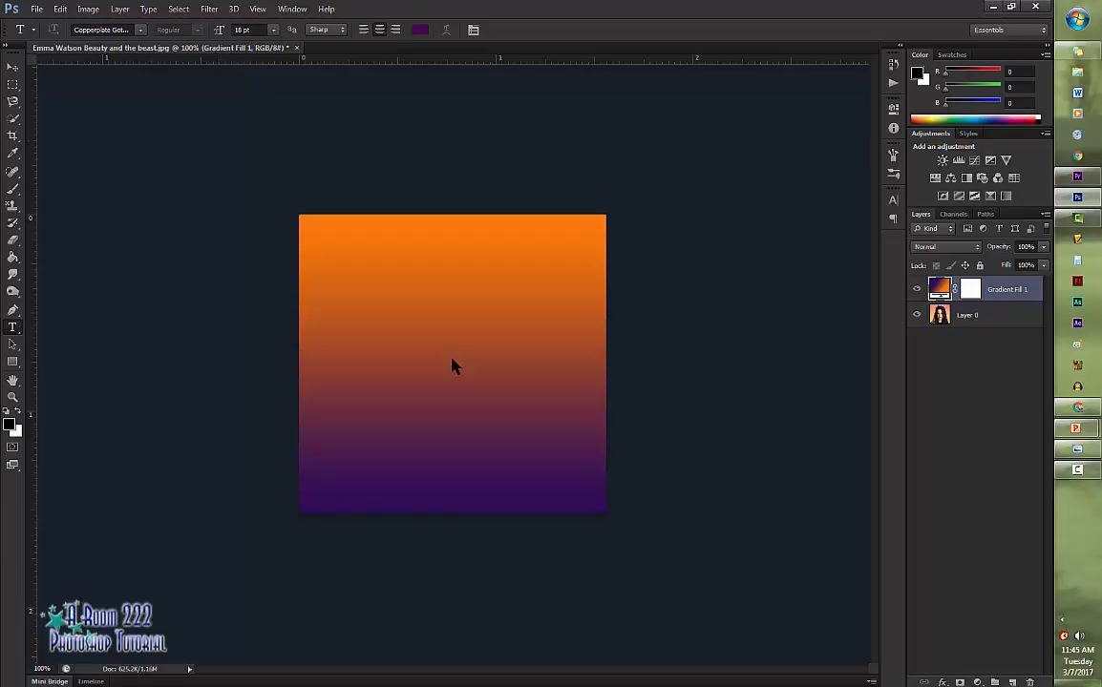
- Step through the blend modes of the gradient fill layer and settle on Screen
click(945, 247)
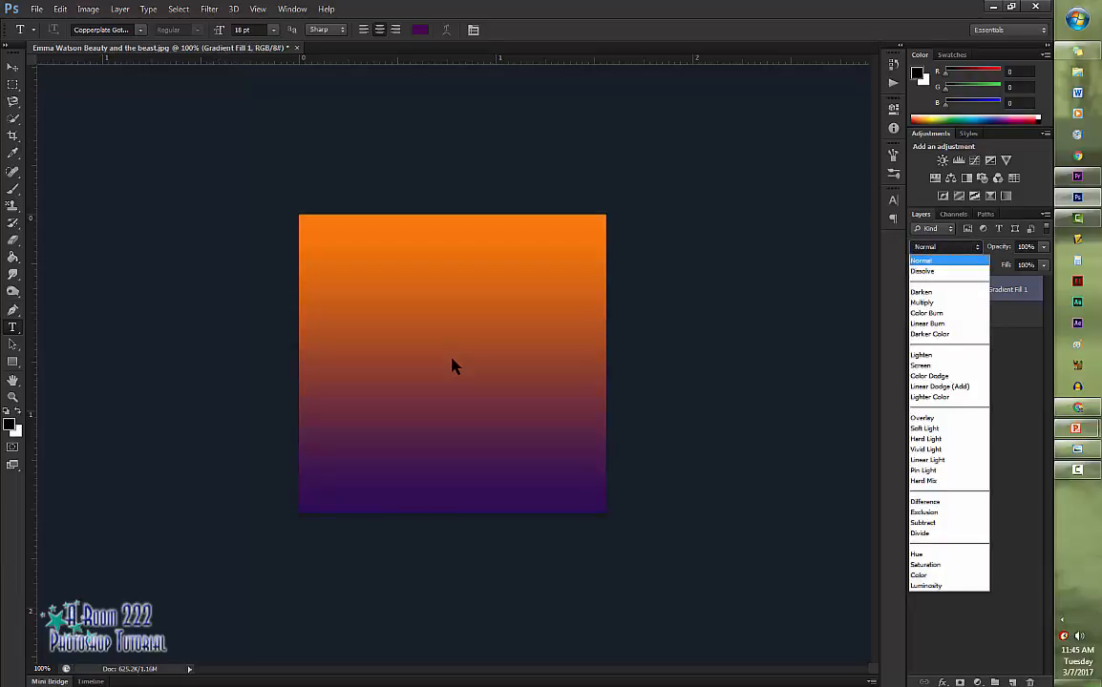
click(922, 271)
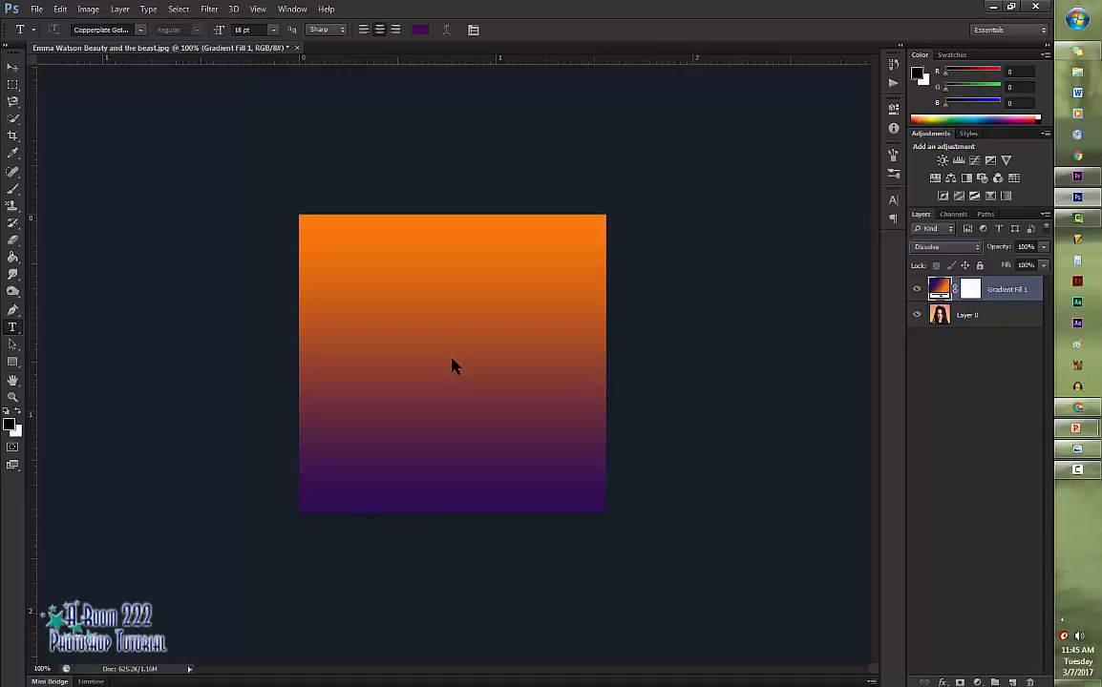
key(shift+plus)
key(shift+plus)
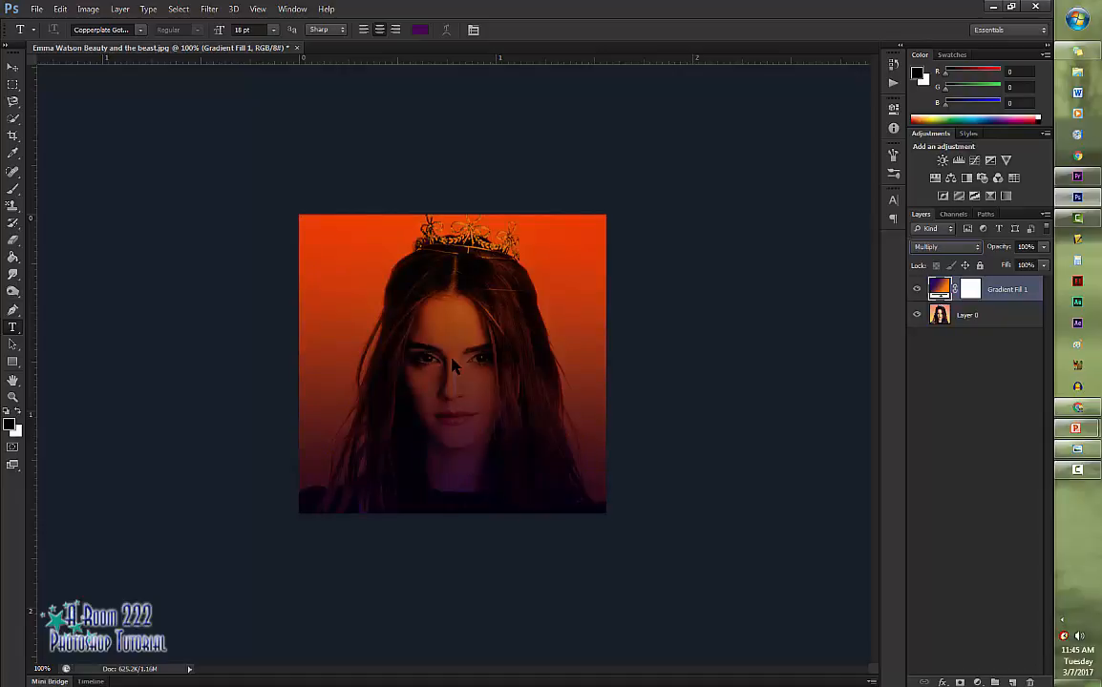
key(shift+plus)
key(shift+plus)
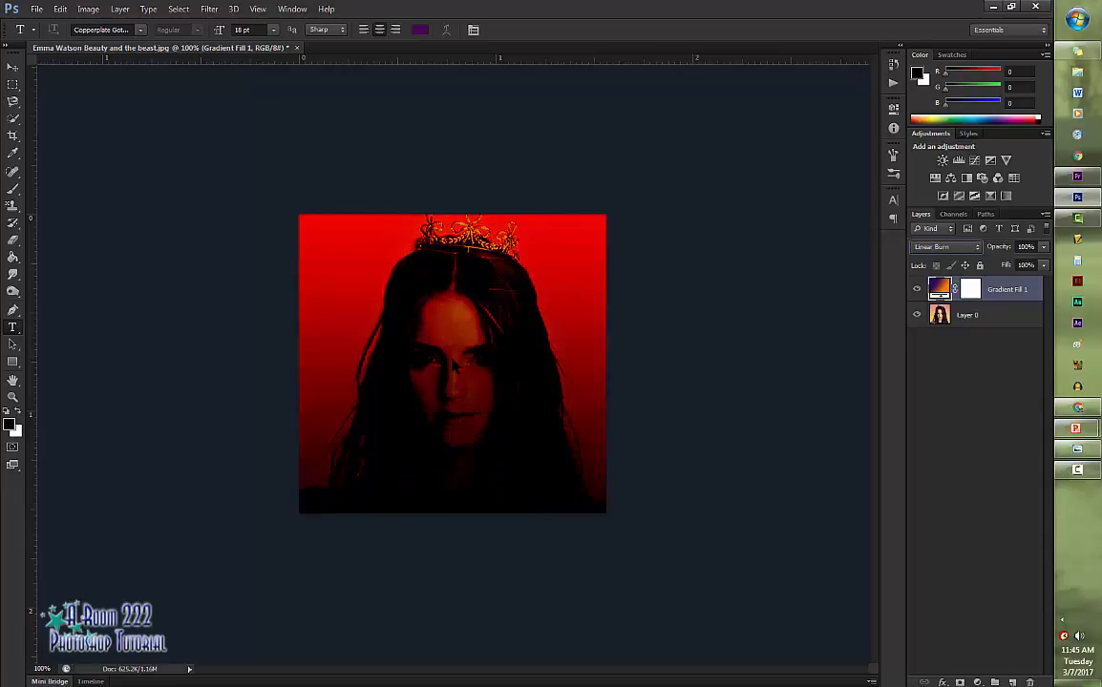
key(shift+plus)
key(shift+plus)
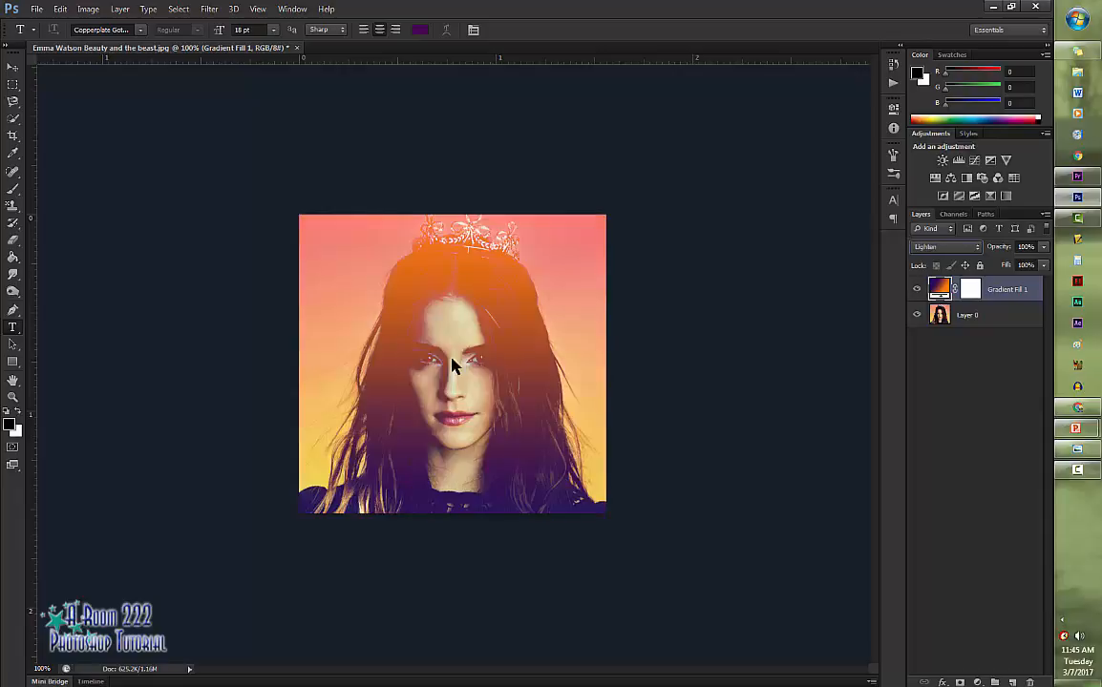
key(shift+plus)
key(shift+plus)
key(shift+plus)
key(shift+plus)
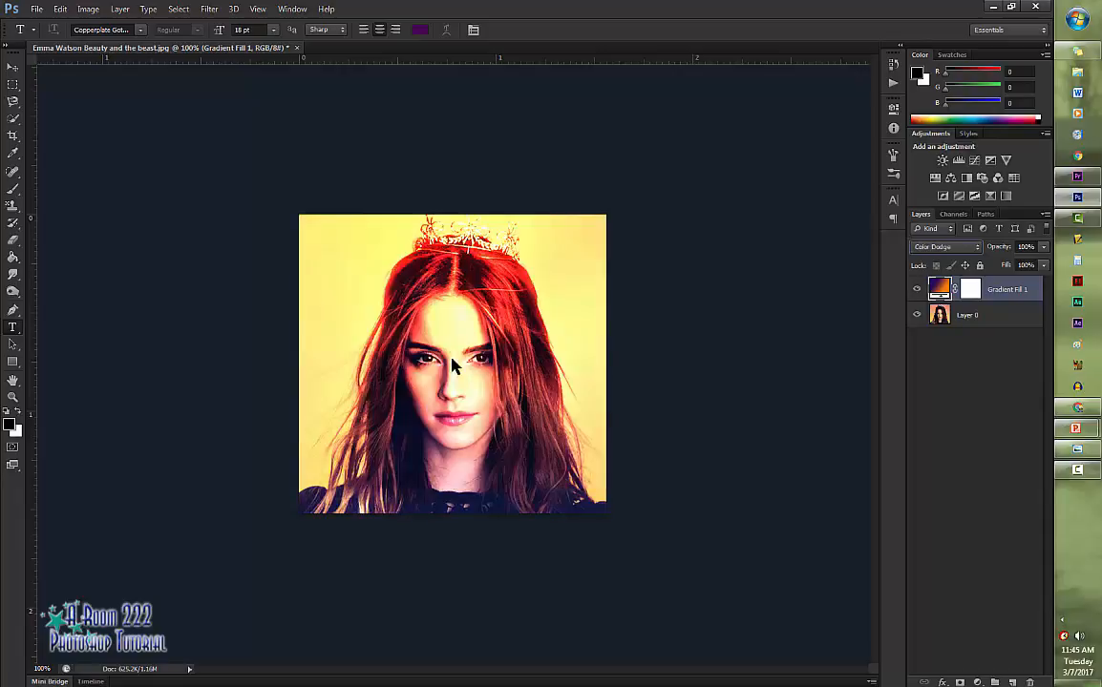
key(shift+minus)
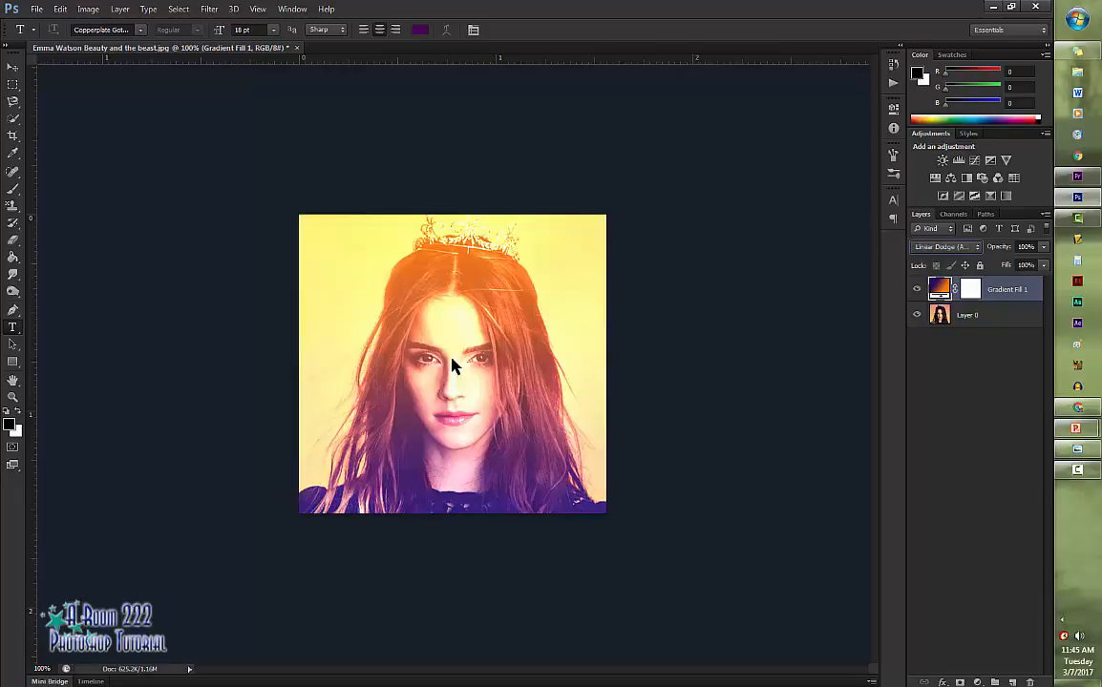
key(shift+minus)
key(shift+minus)
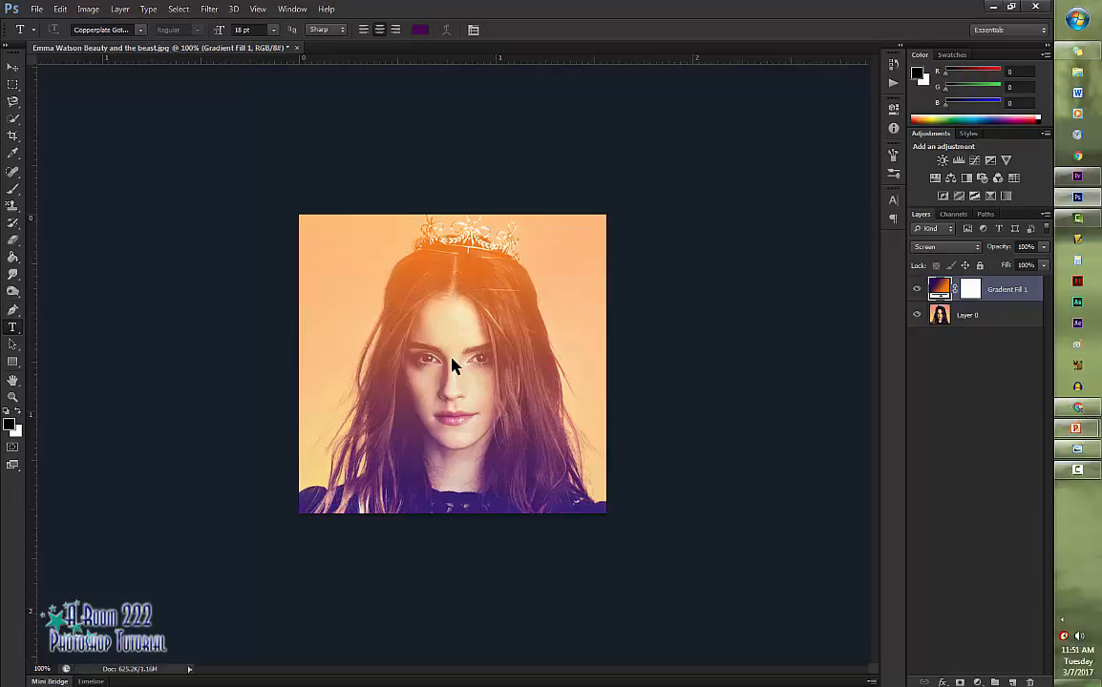
- Edit the layer's gradient and recolour its orange stop to dark gold, 906e07
key(alt+l)
key(o)
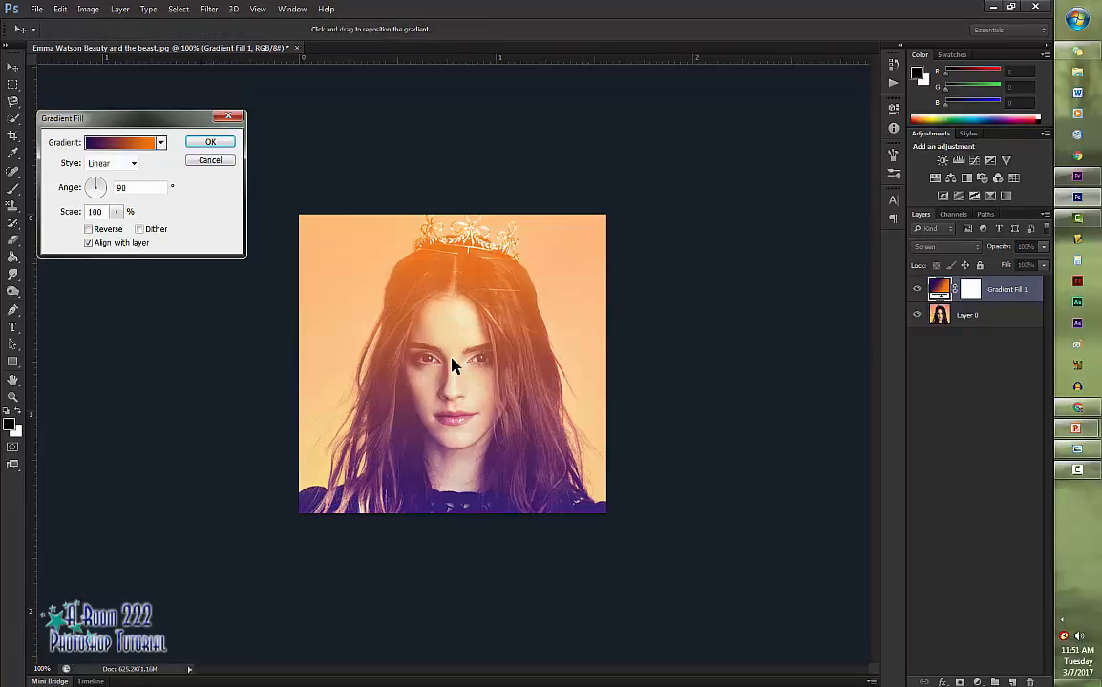
key(space)
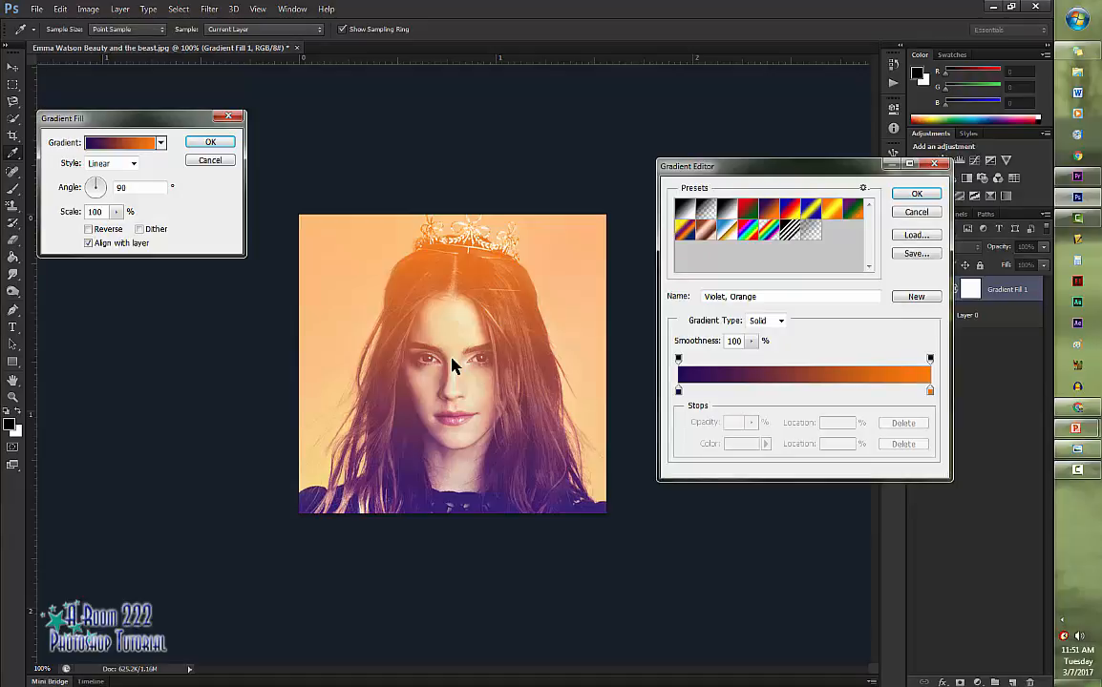
click(930, 391)
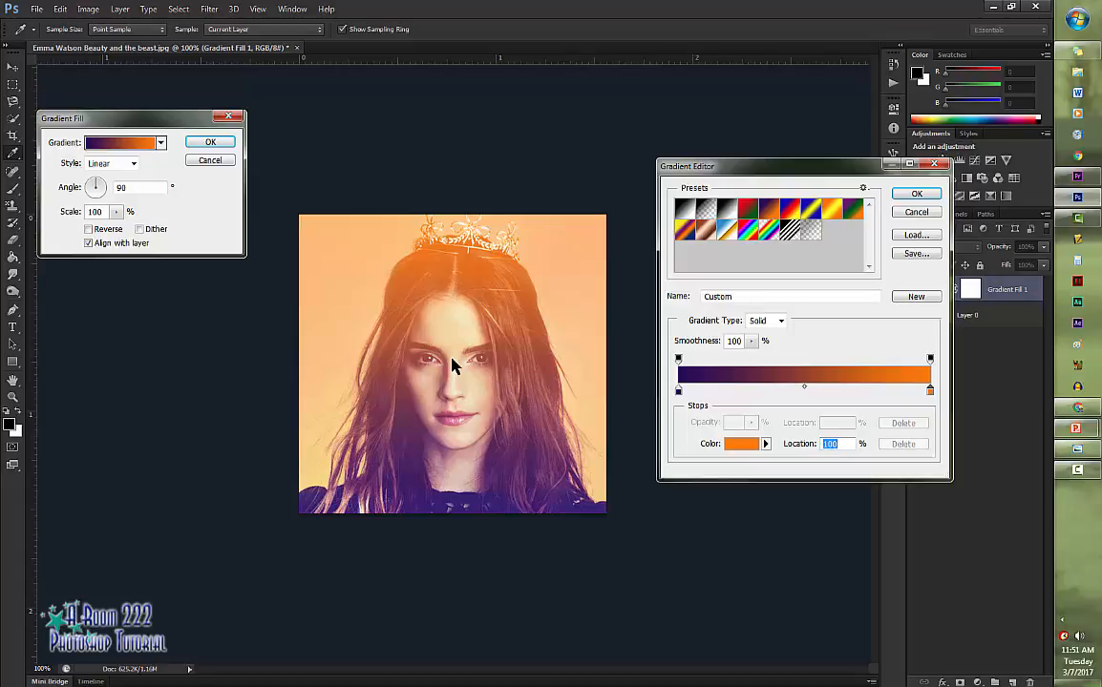
click(741, 444)
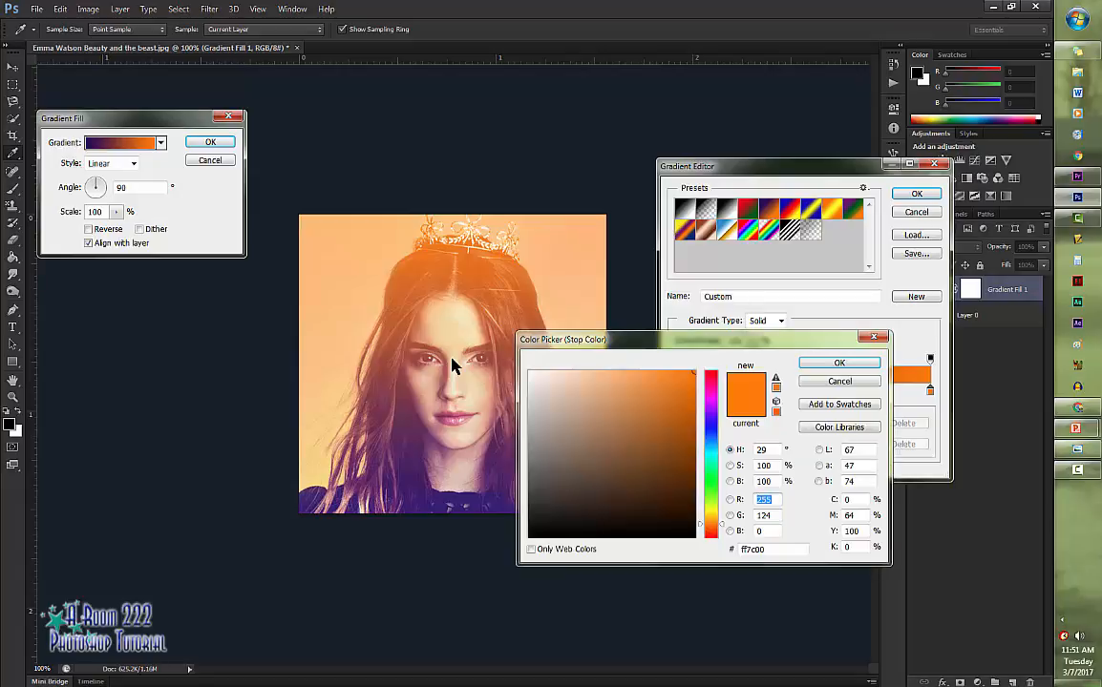
drag(712, 524, 712, 516)
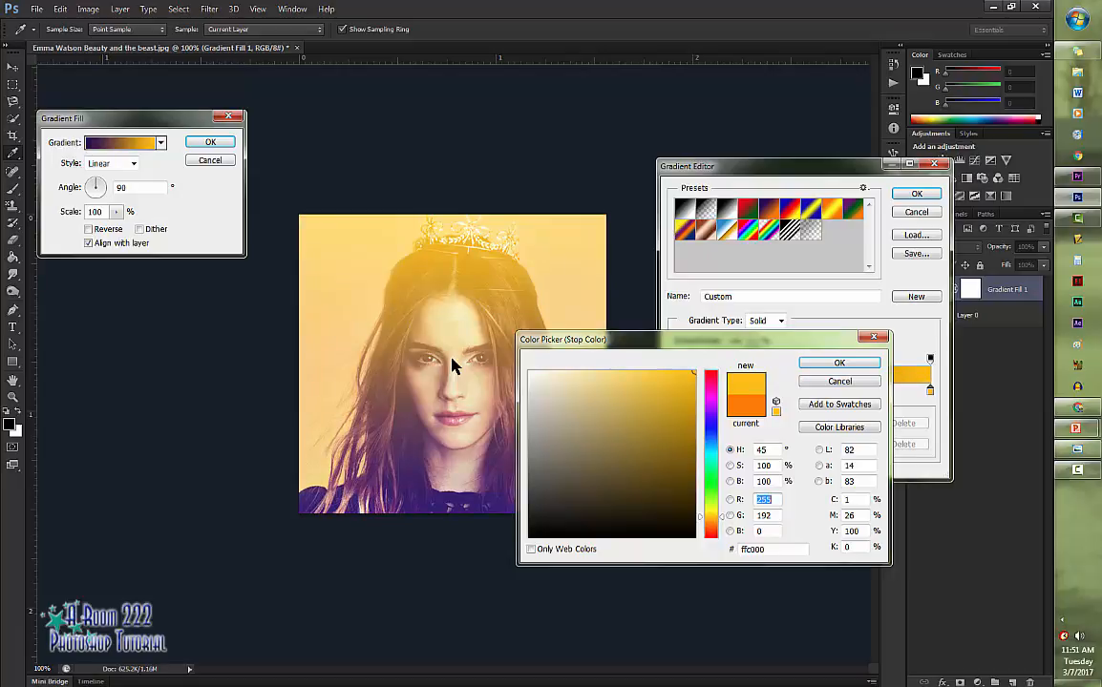
mouse_move(687, 377)
mouse_down()
mouse_move(664, 386)
mouse_move(662, 465)
mouse_move(657, 450)
mouse_move(686, 444)
mouse_up()
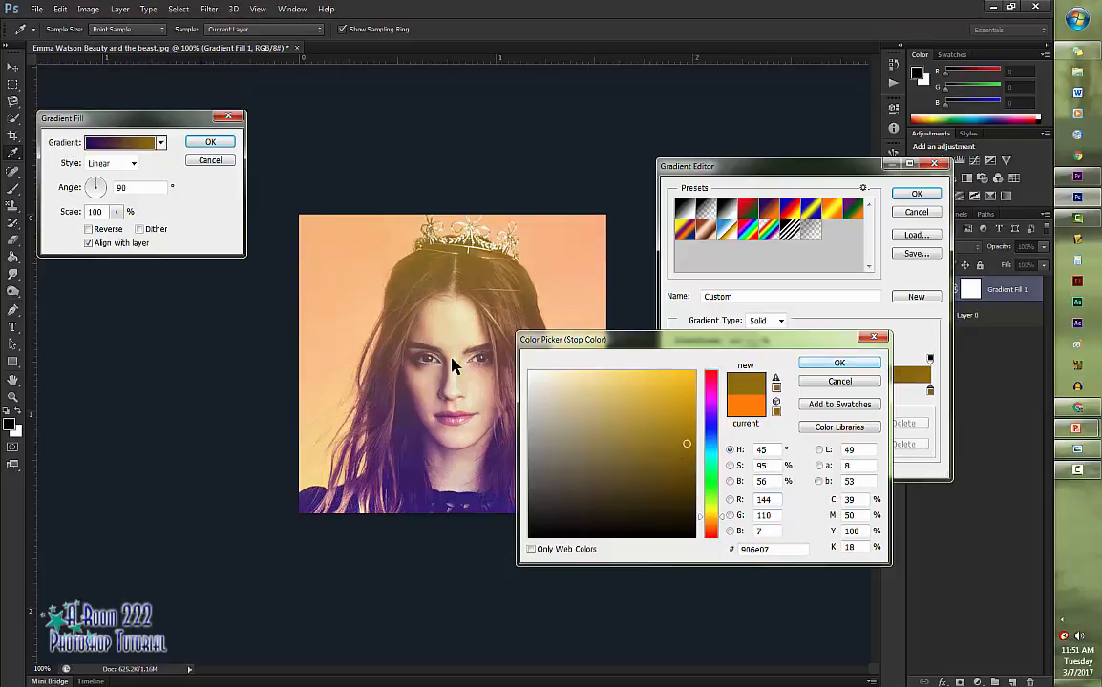
key(Return)
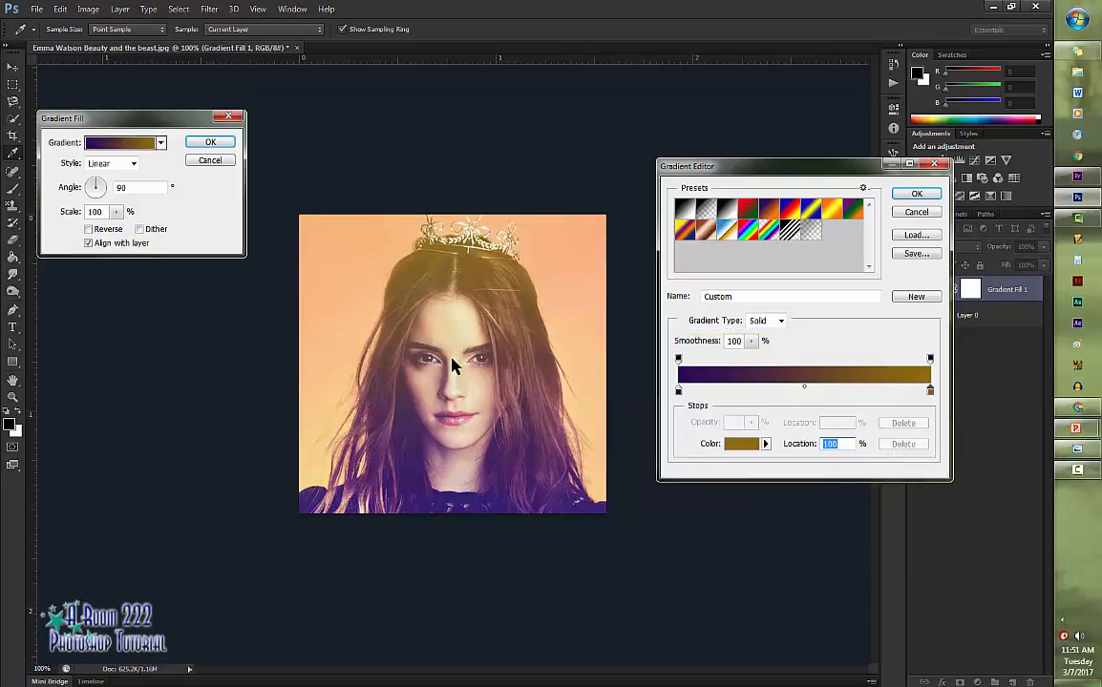
- Recolour the gradient's dark violet stop to the brighter violet 3b107d and accept the edited gradient
click(679, 390)
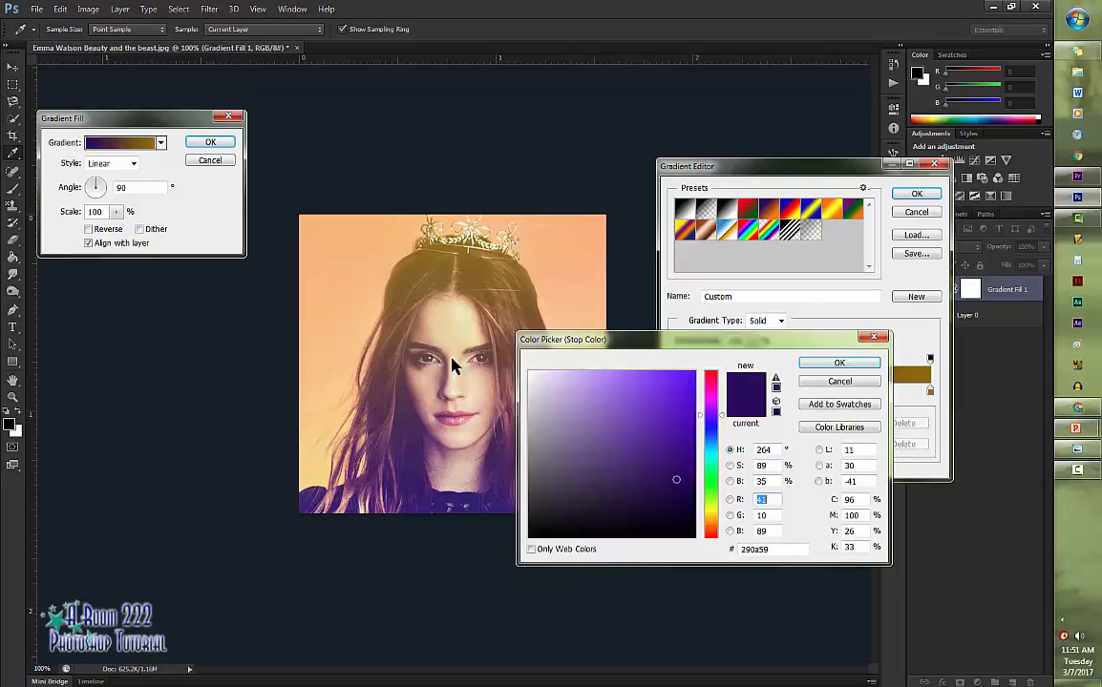
click(674, 471)
click(674, 457)
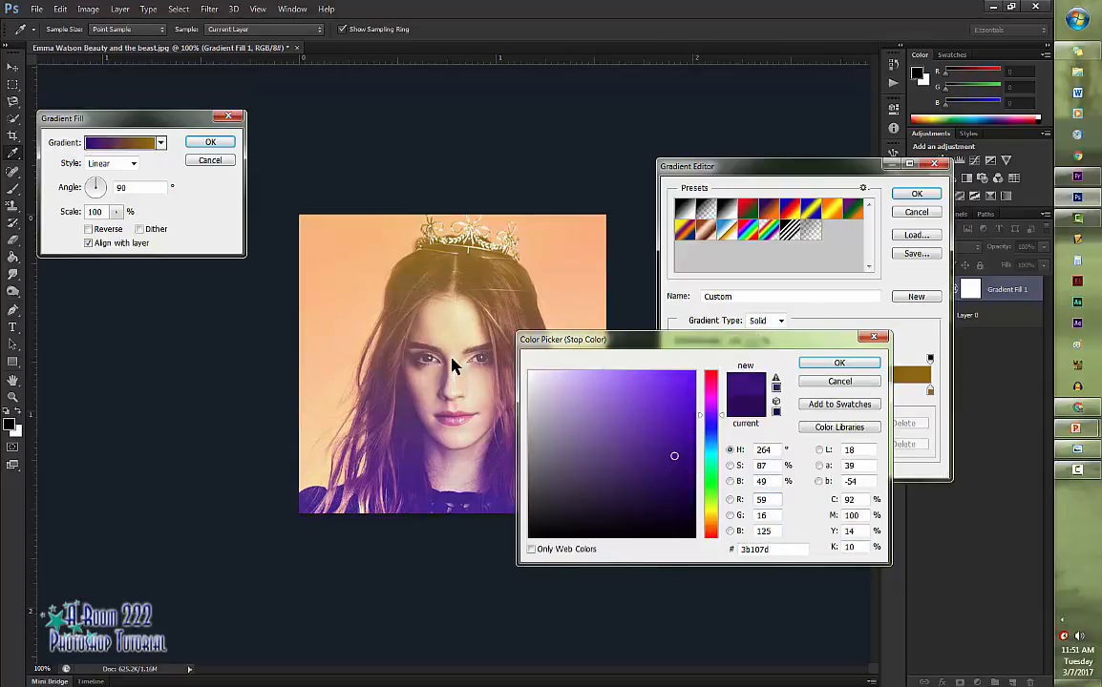
key(Return)
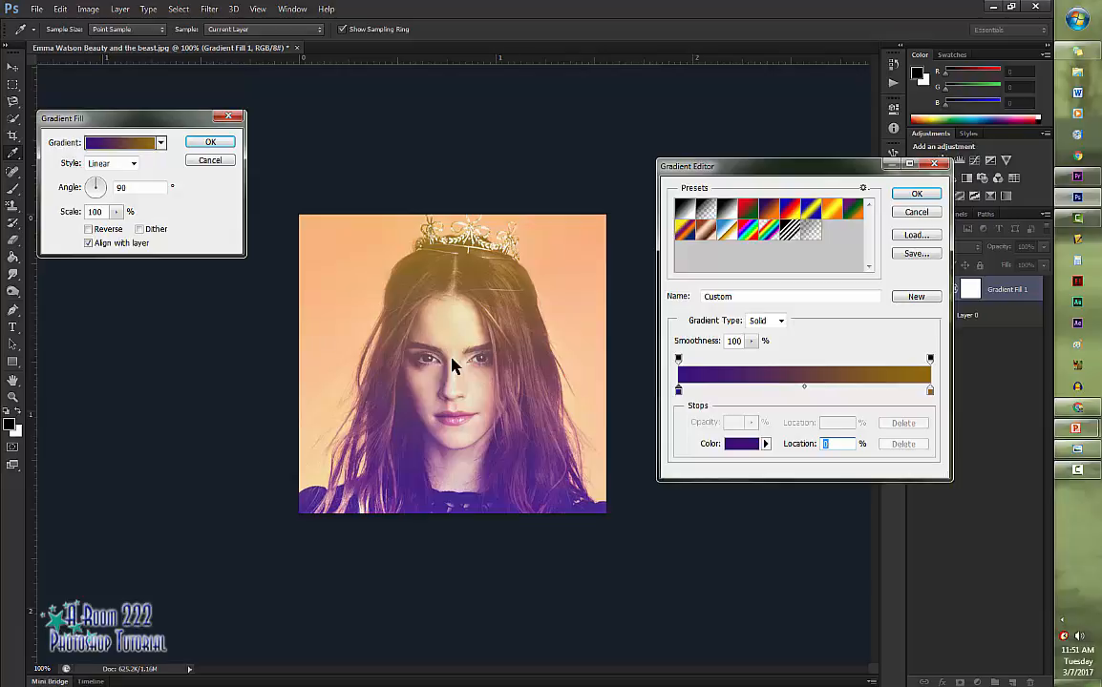
key(Return)
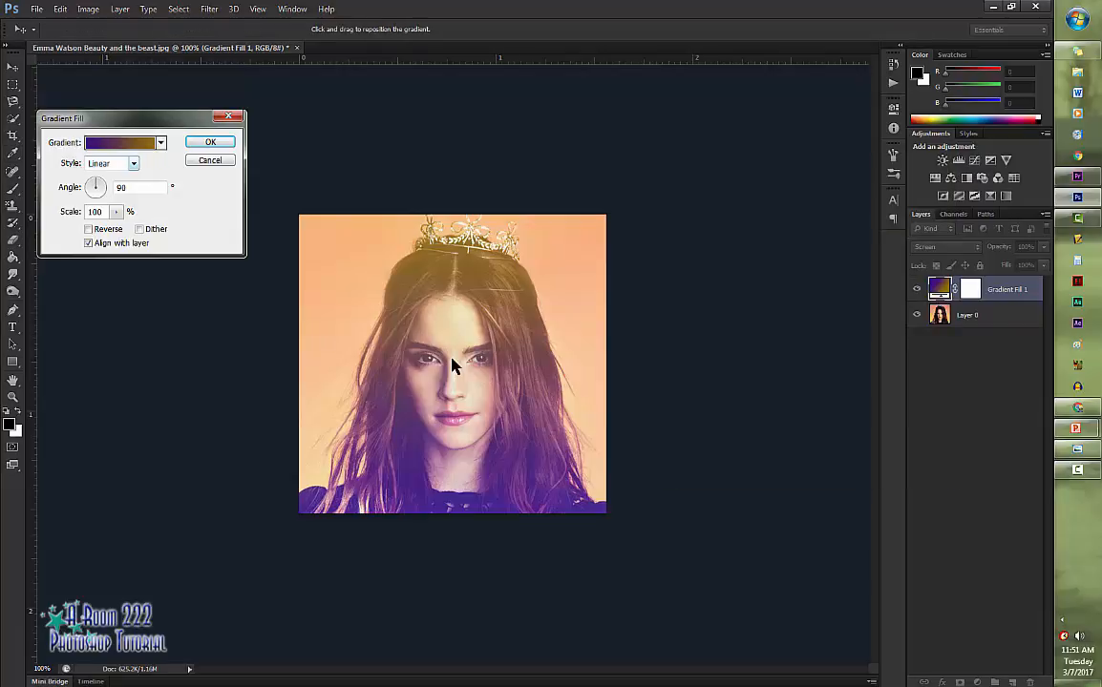
- Try the Radial, Reflected, Angle and Diamond styles on the gradient fill and return it to Linear
key(alt+Down)
key(Down)
key(Return)
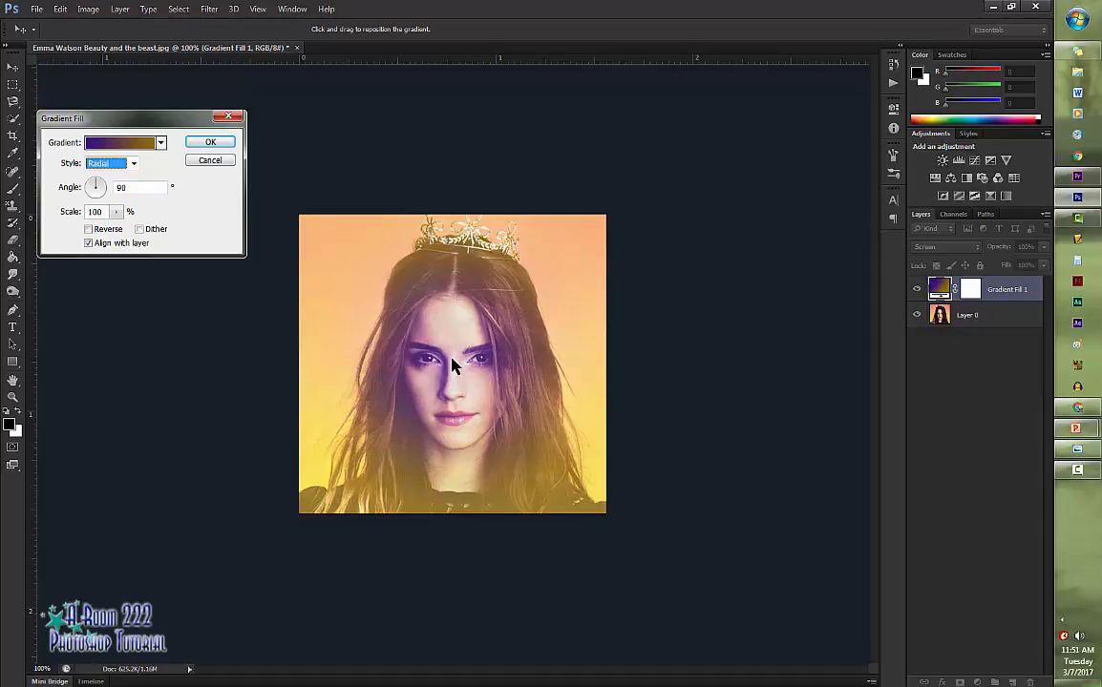
key(alt+Down)
key(Down)
key(Down)
key(Return)
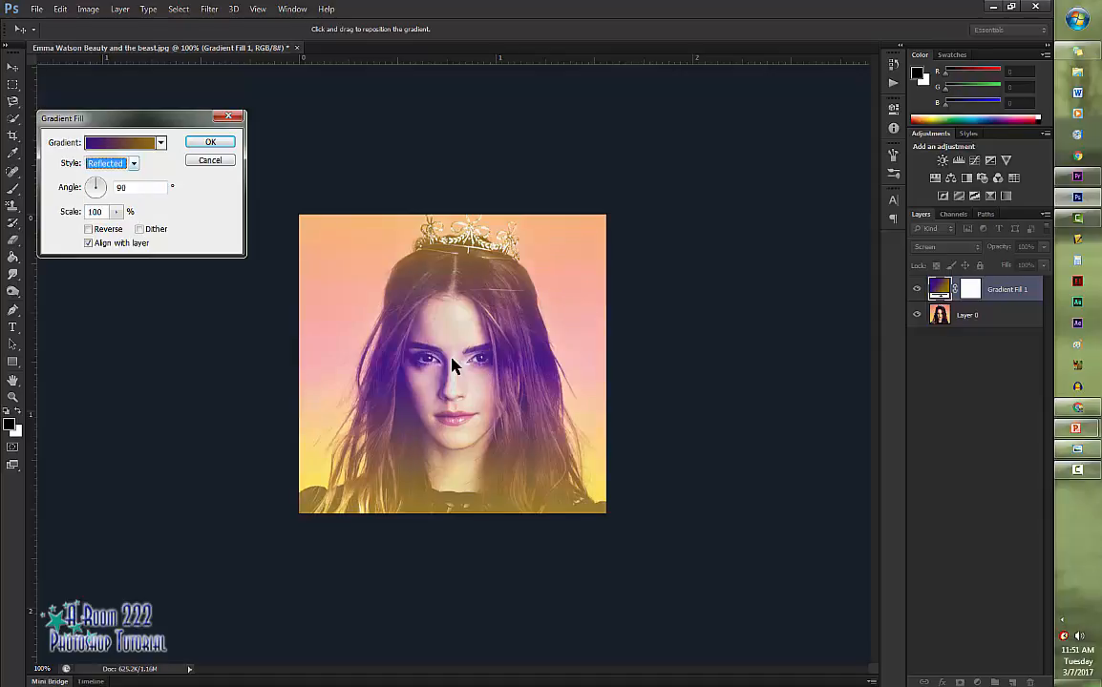
key(alt+Down)
key(Up)
key(Return)
key(alt+Down)
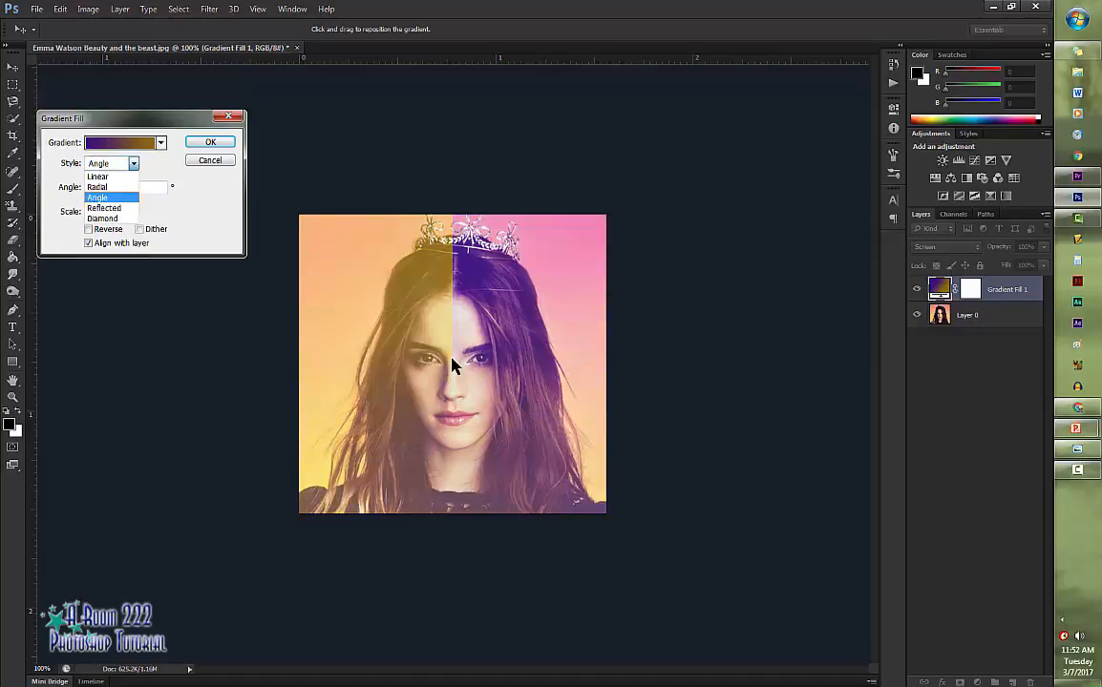
key(Down)
key(Down)
key(Return)
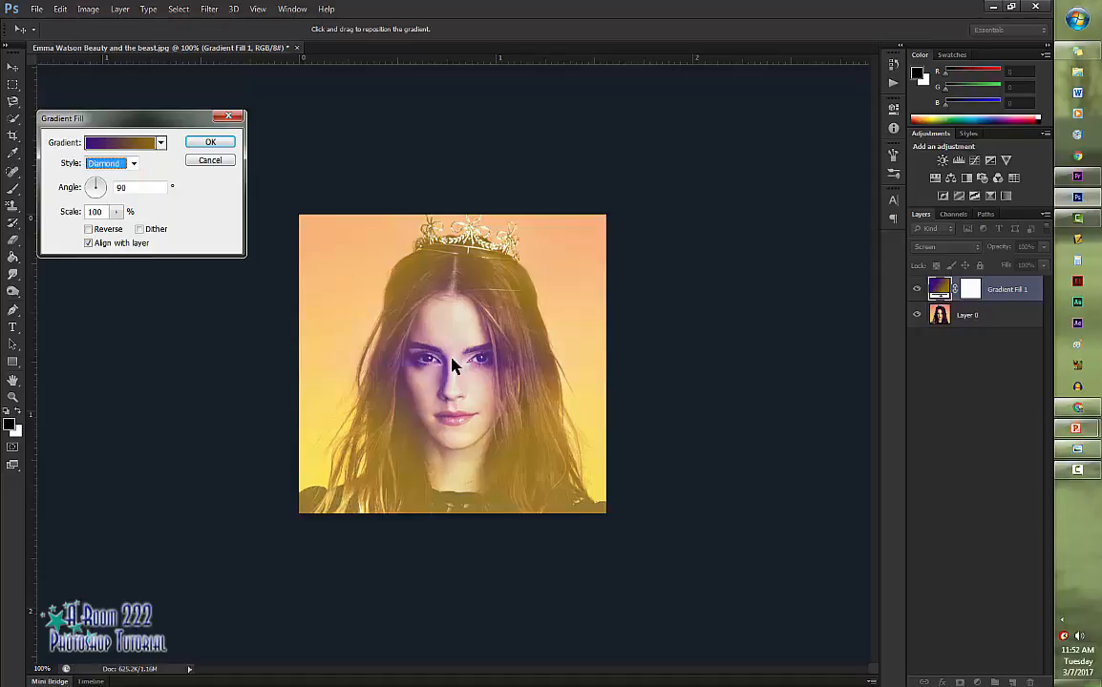
key(alt+Down)
key(Up)
key(Up)
key(Up)
key(Up)
key(Return)
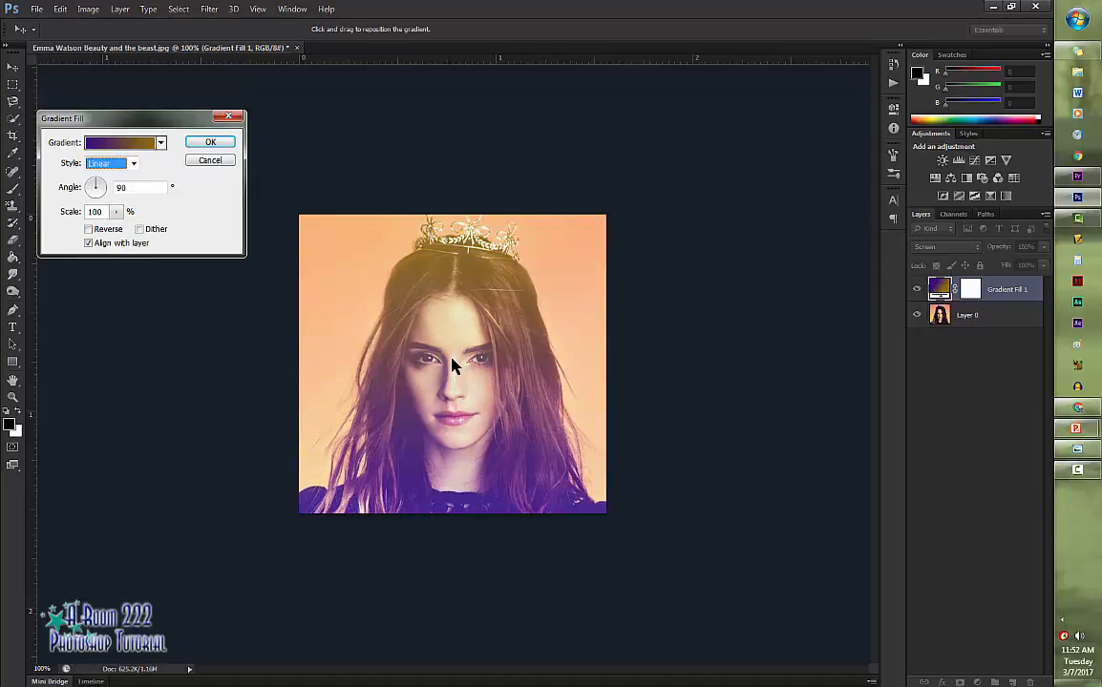
- Set the gradient fill's angle to about 91.85°, preview the reversed gradient, and accept the fill with Reverse off
drag(103, 185, 95, 168)
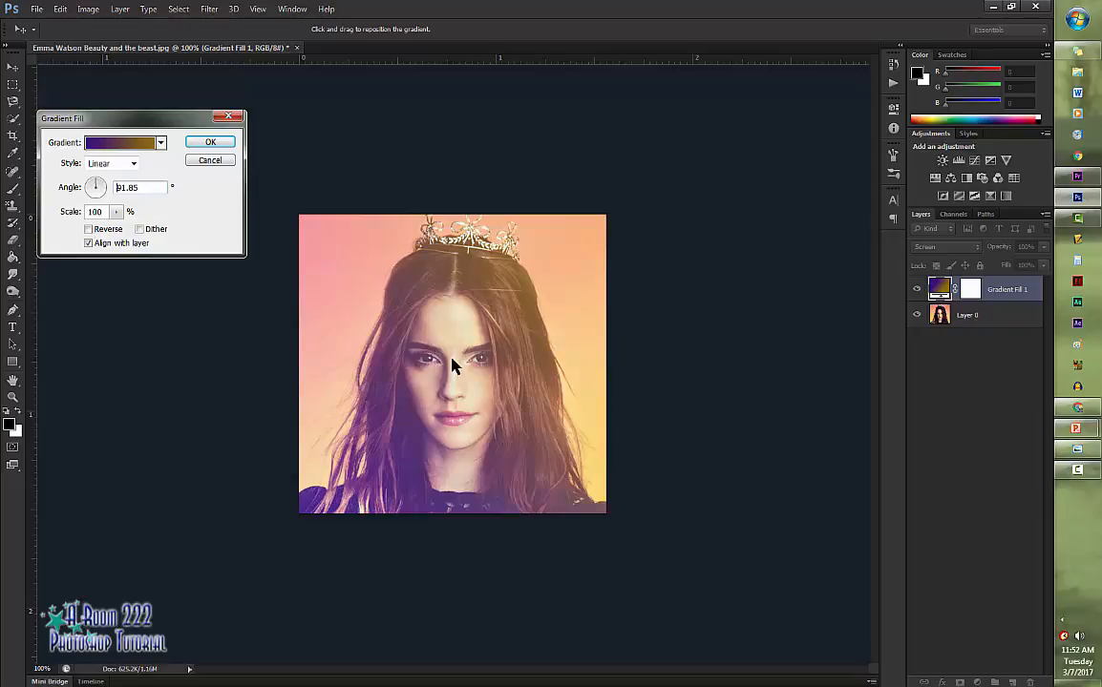
click(89, 229)
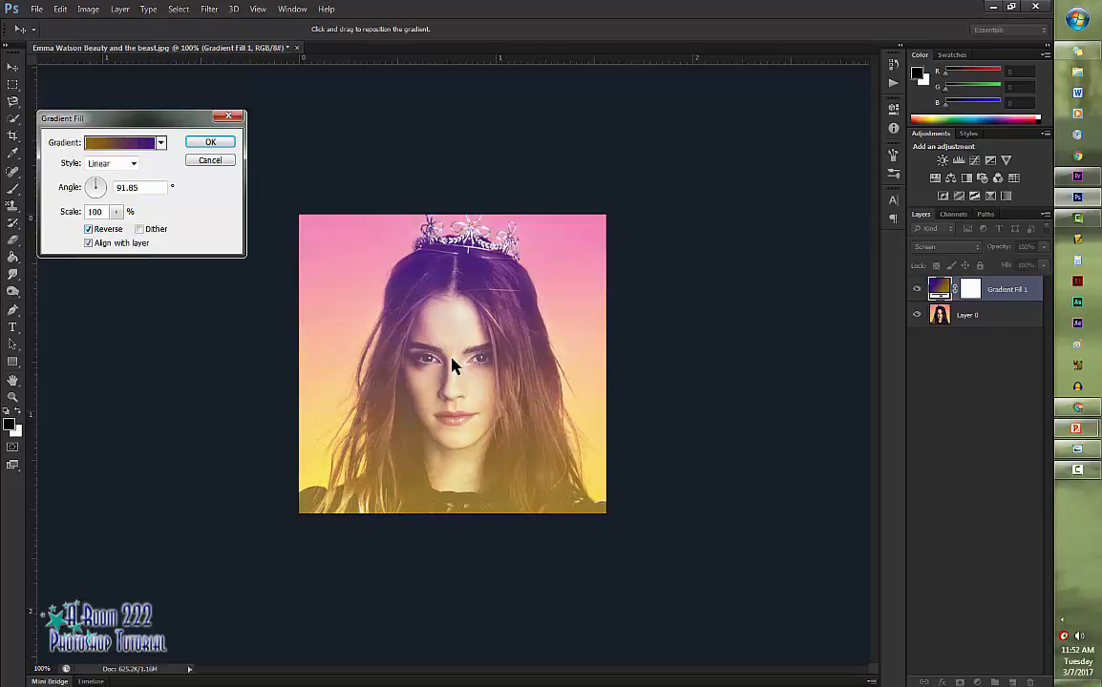
click(89, 229)
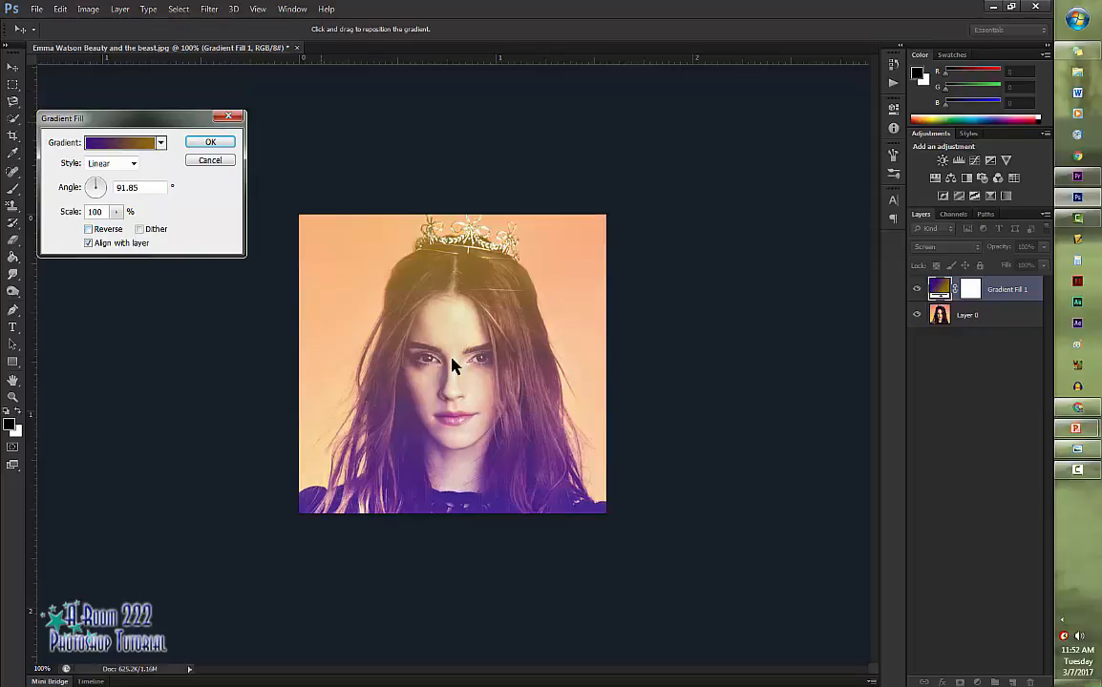
key(Return)
- Add the title text INSIDE ENTERTAINMENT at the top of the photo as a new text layer
key(t)
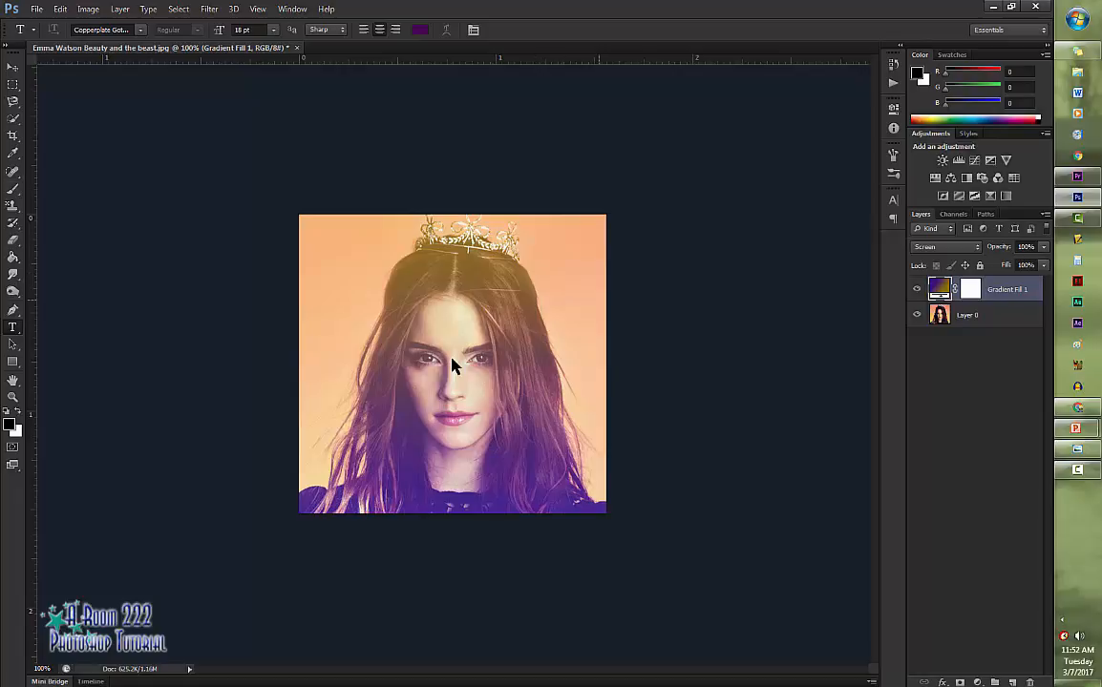
click(453, 366)
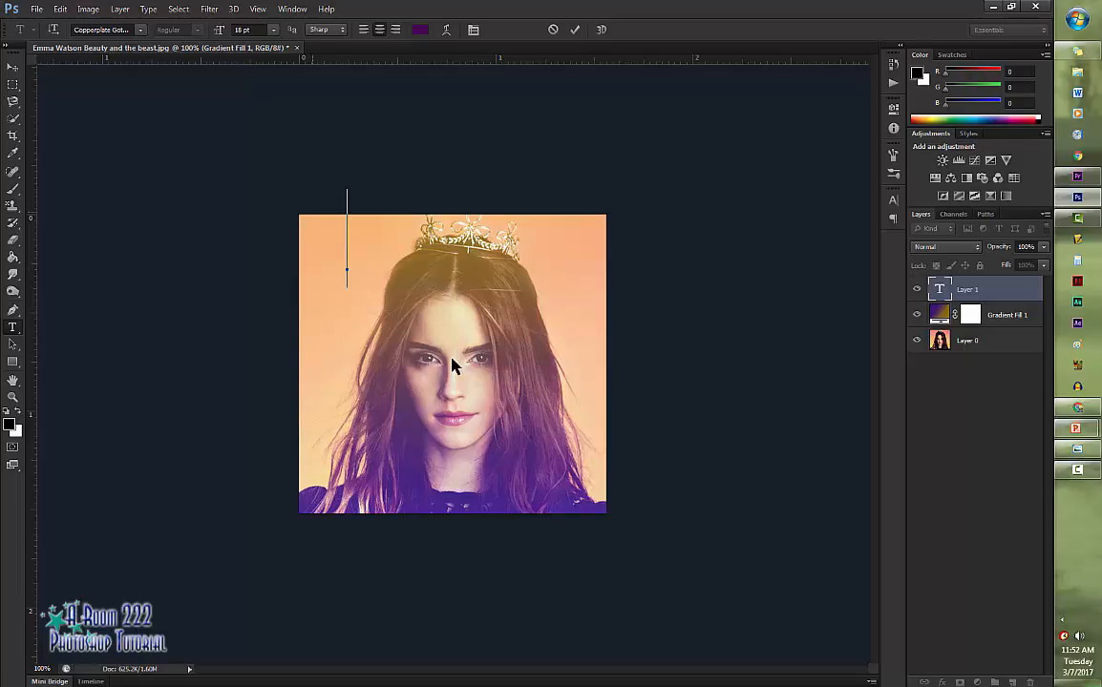
text(INS)
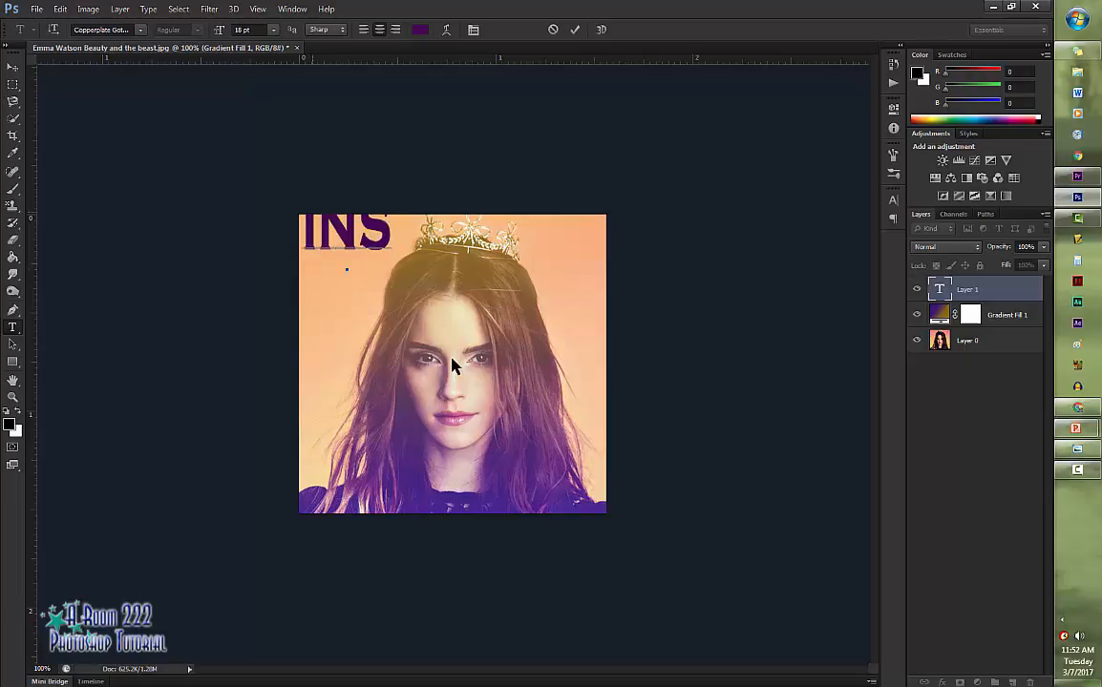
text(IDE E)
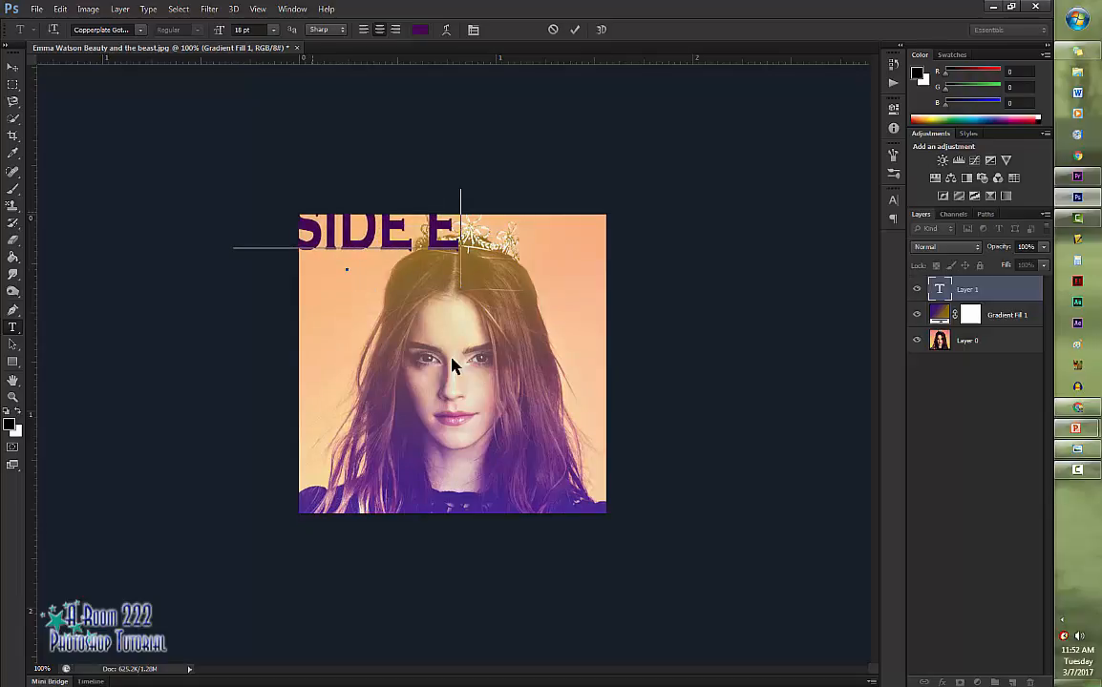
text(NTERTAIN)
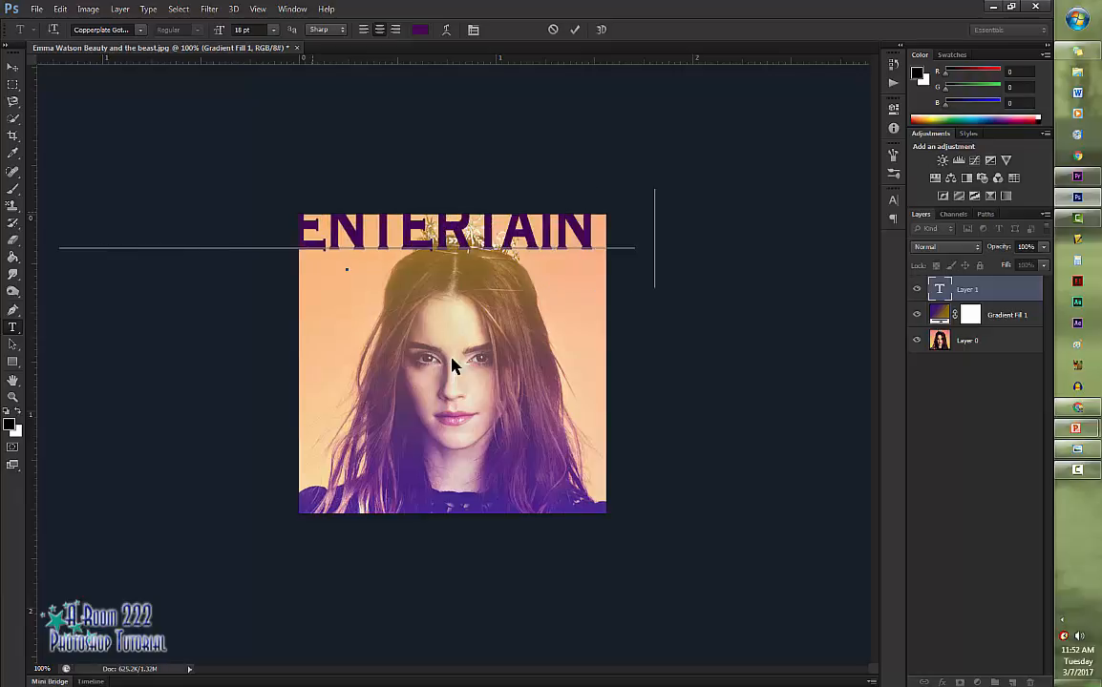
text(MEN)
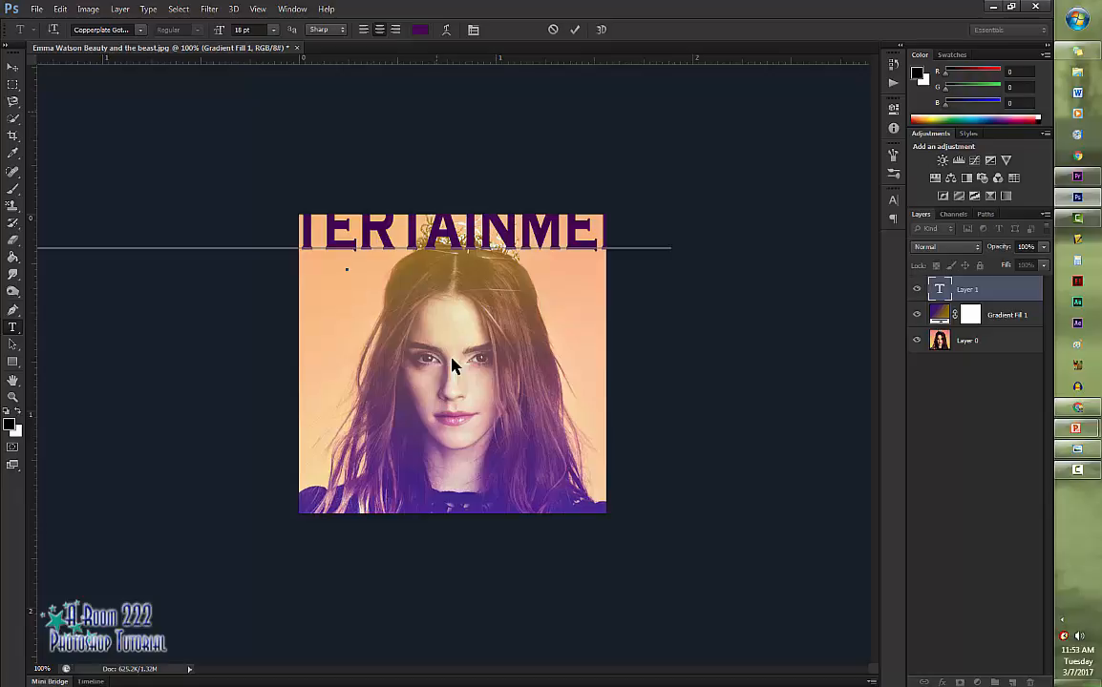
key(ctrl+Return)
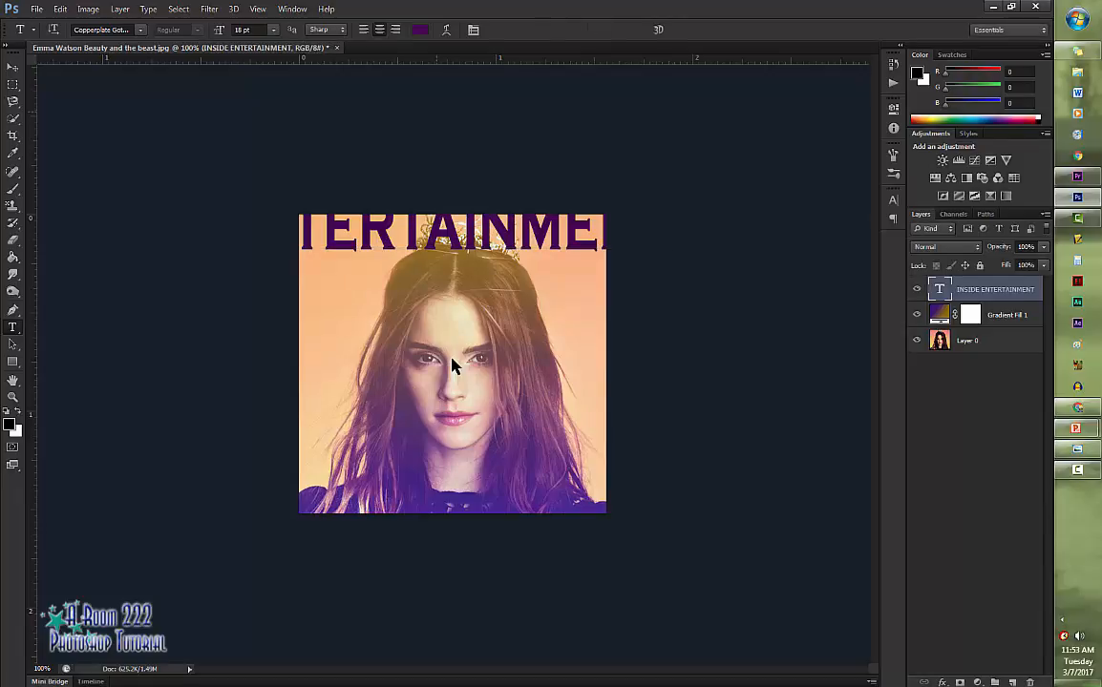
- Free-transform the title to about 46% width and 83% height so it spans the photo's top just inside both side edges
key(ctrl+t)
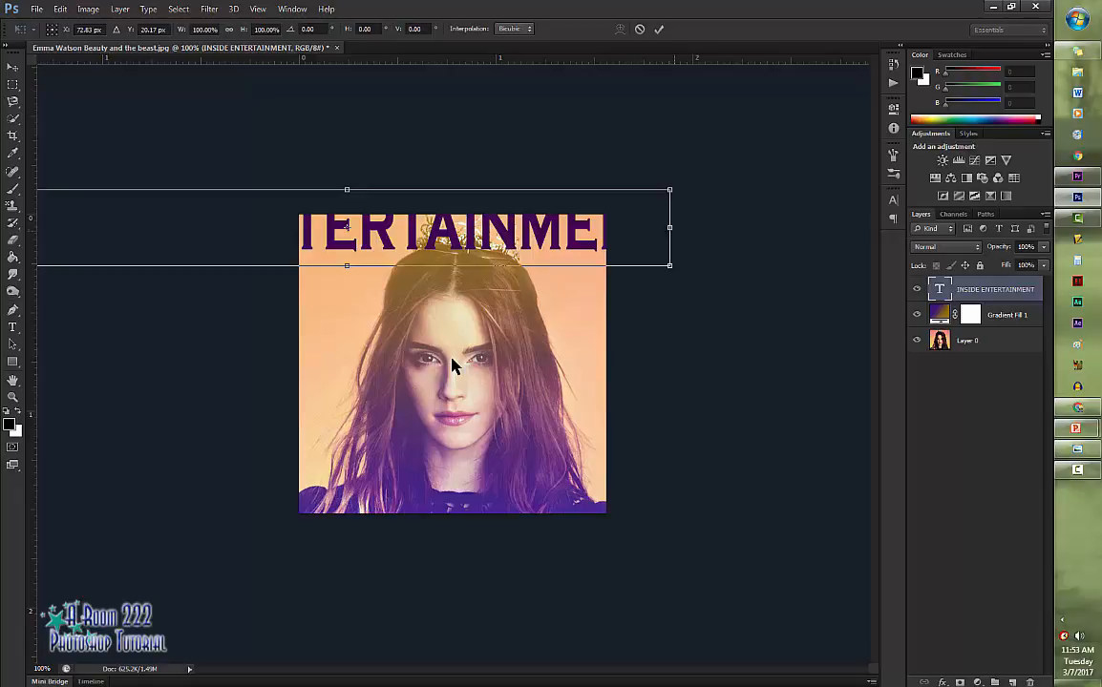
drag(669, 227, 620, 200)
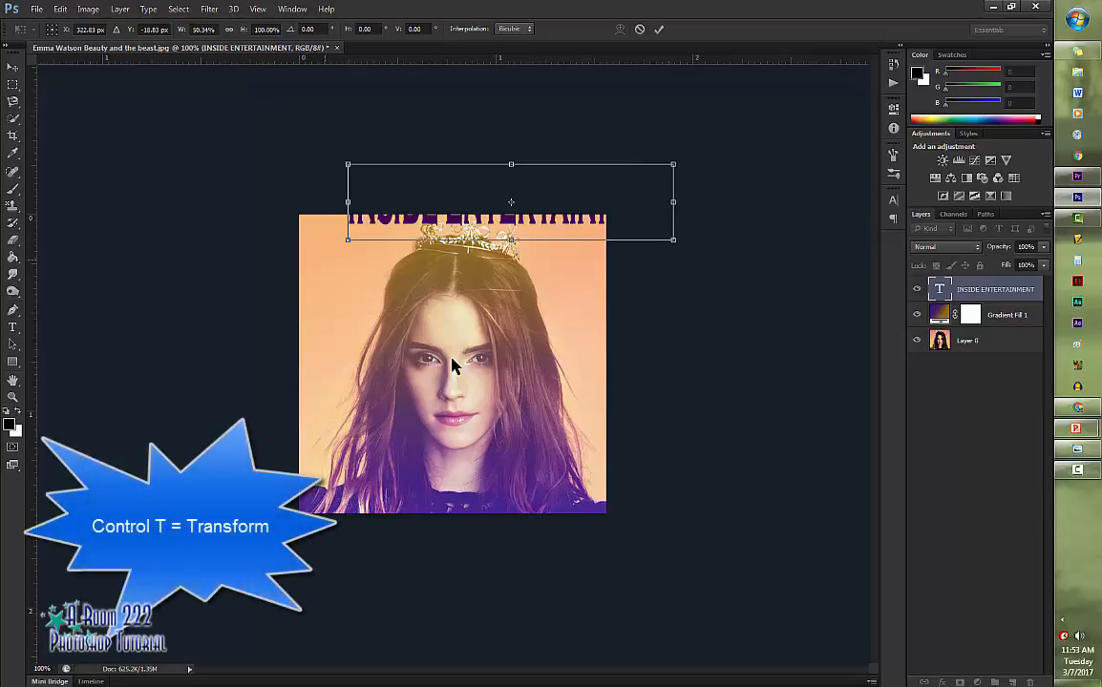
drag(363, 239, 363, 260)
drag(470, 227, 429, 278)
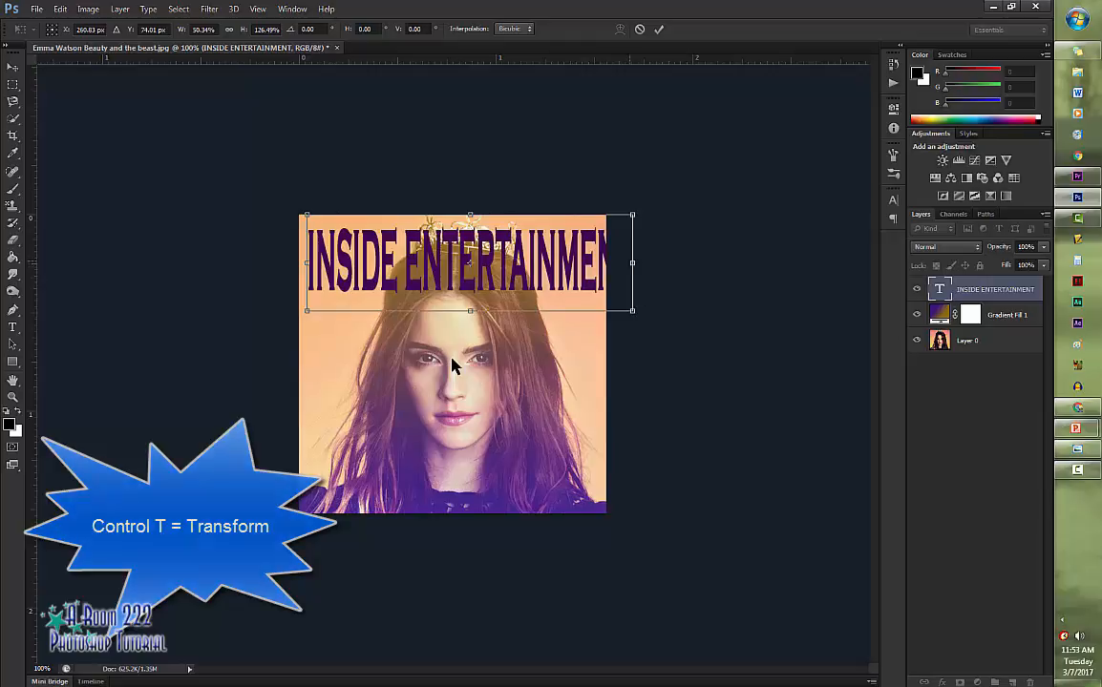
drag(632, 262, 596, 262)
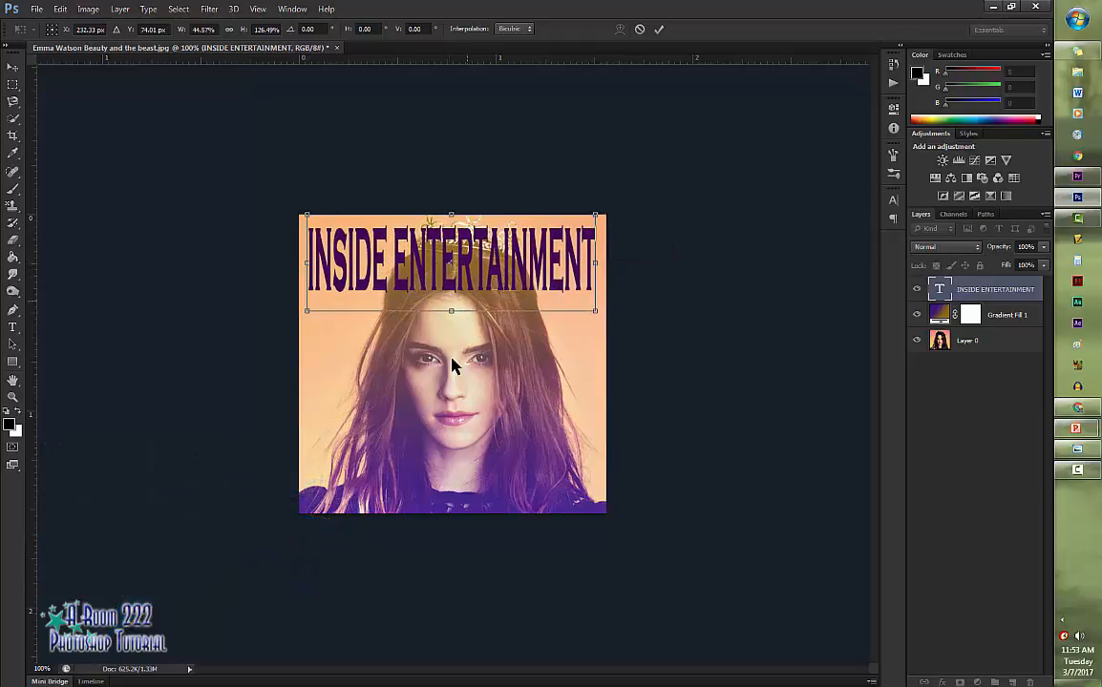
drag(450, 310, 450, 290)
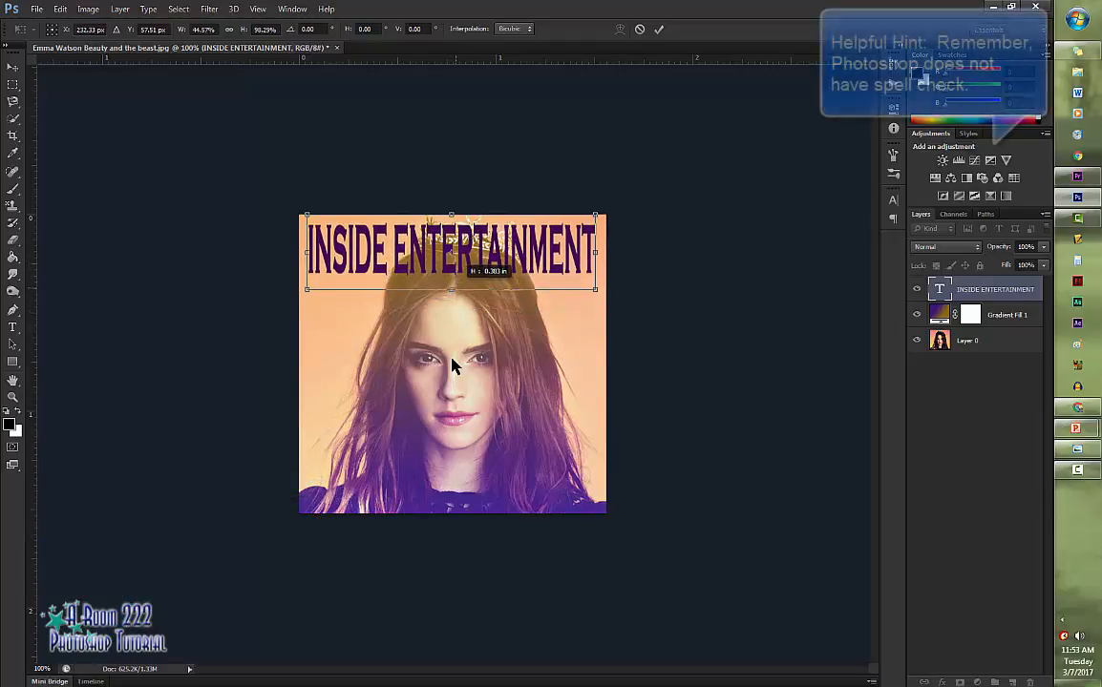
drag(536, 252, 538, 251)
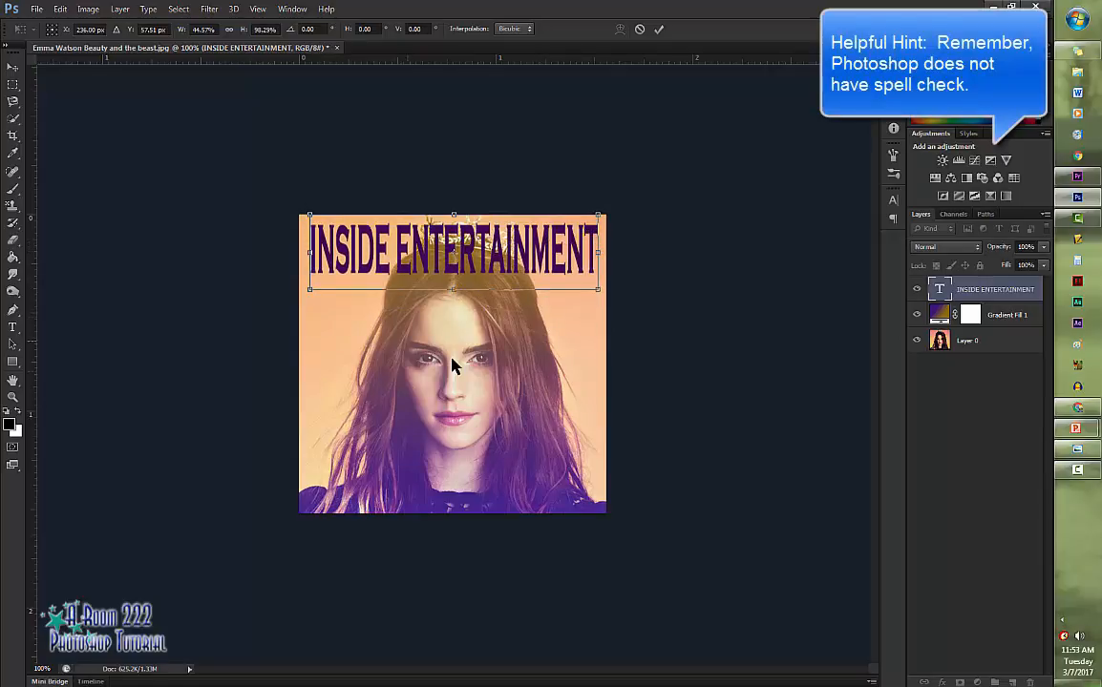
drag(453, 290, 454, 277)
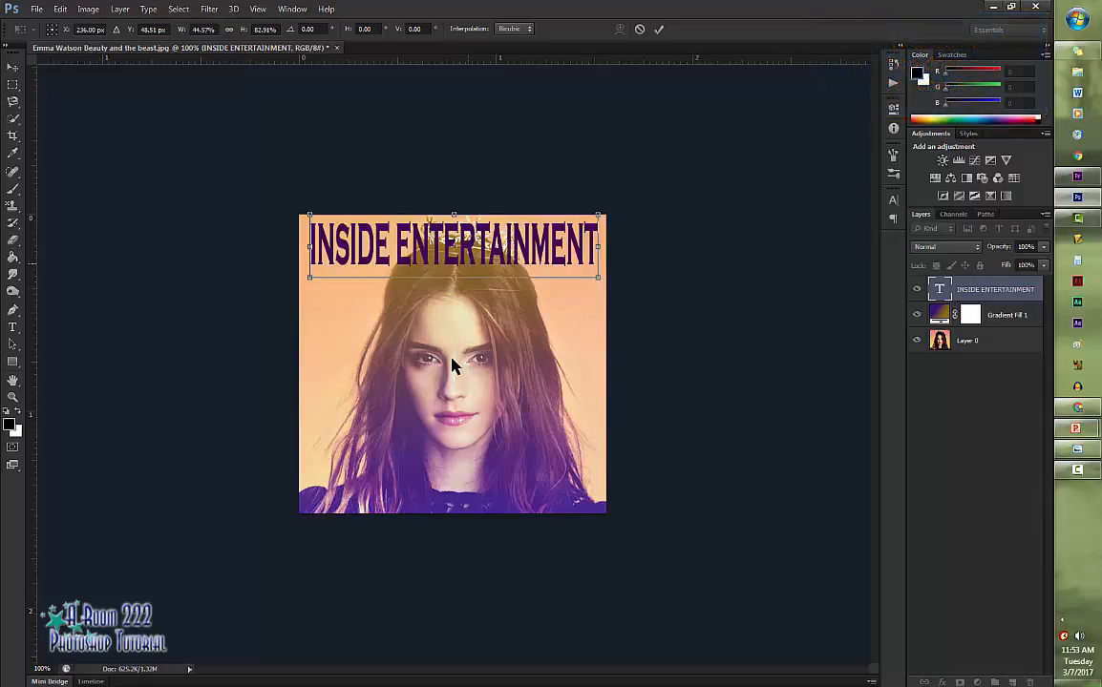
drag(309, 247, 306, 247)
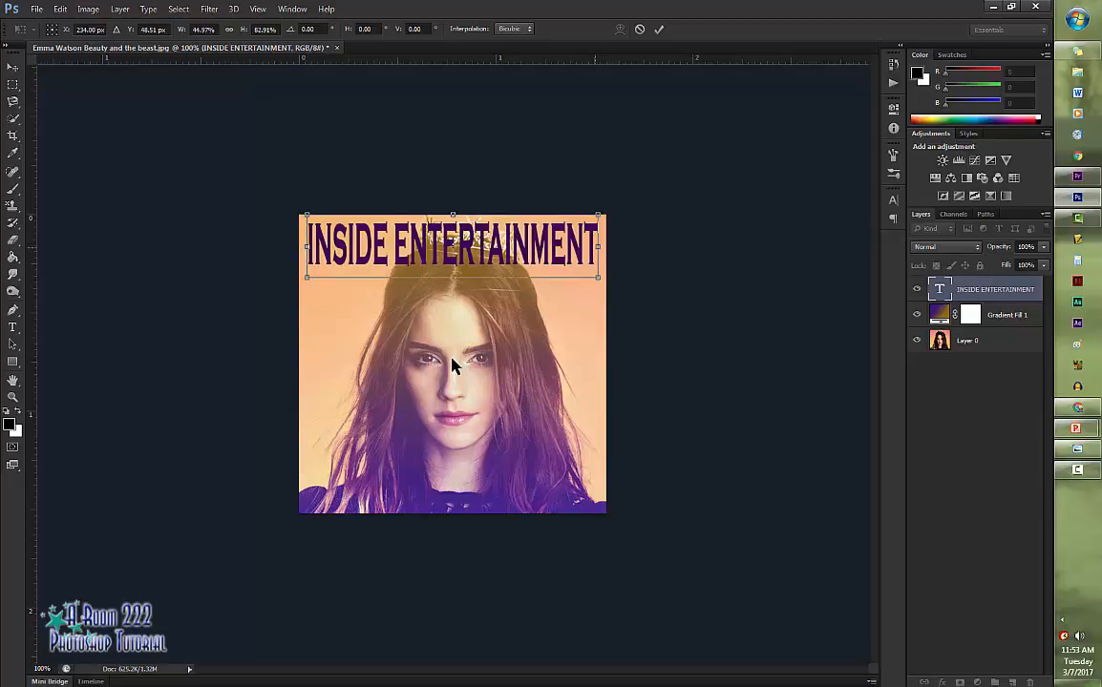
drag(598, 246, 551, 247)
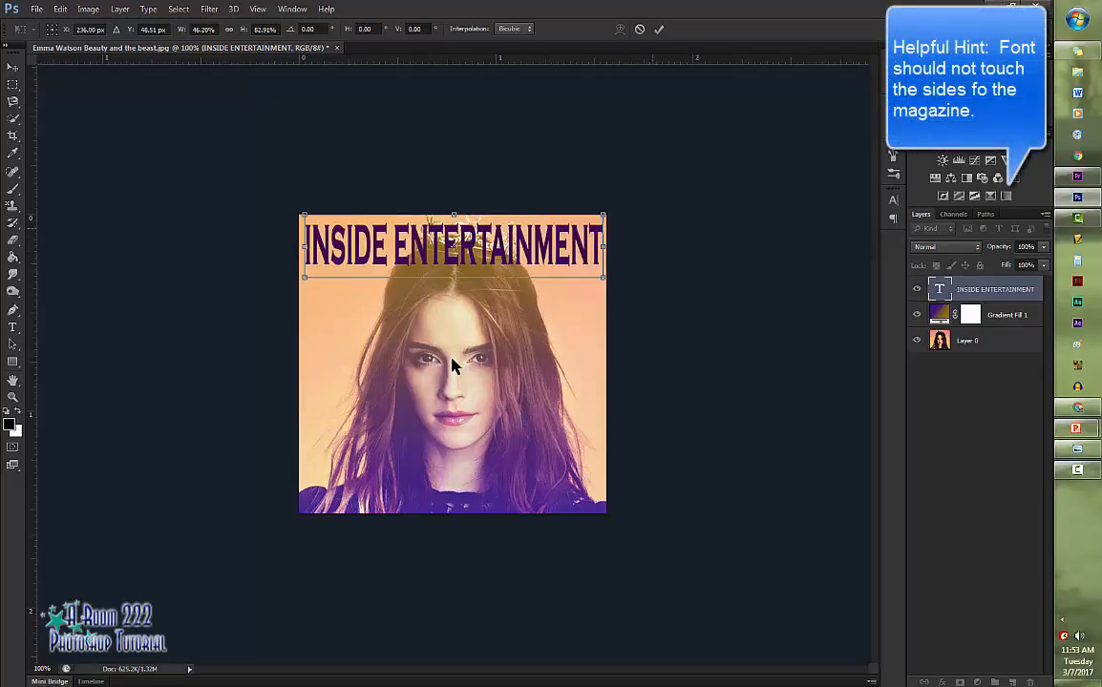
key(Return)
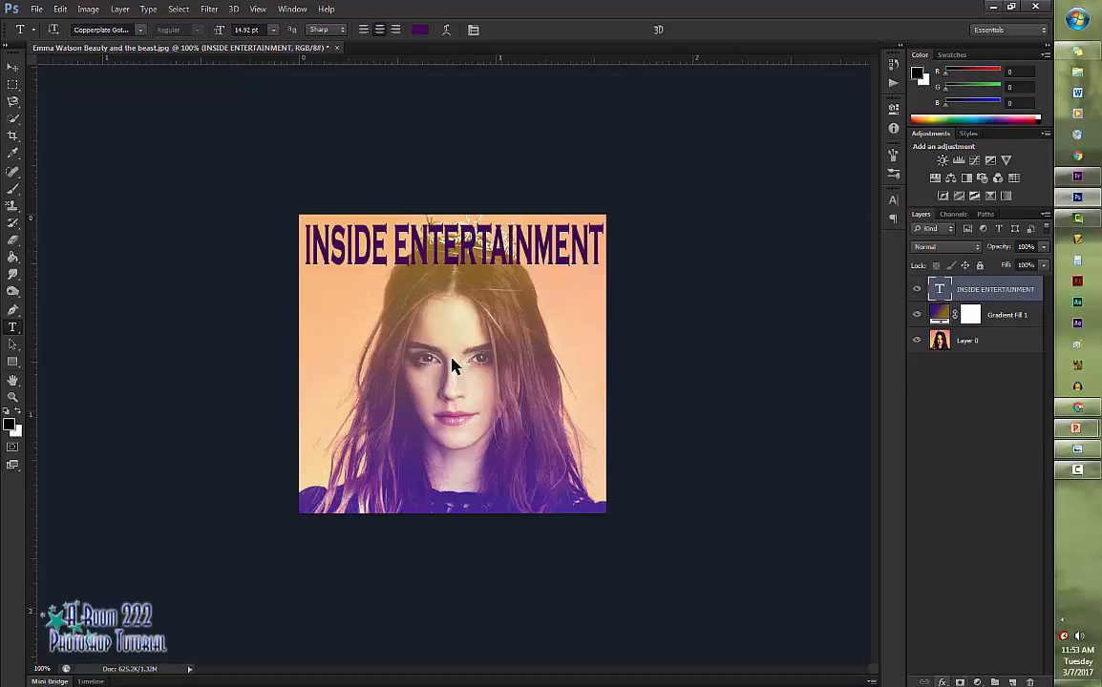
- Add a layer mask to the title layer, brush black over the letters covering the crown, and restore part of them with white
click(959, 683)
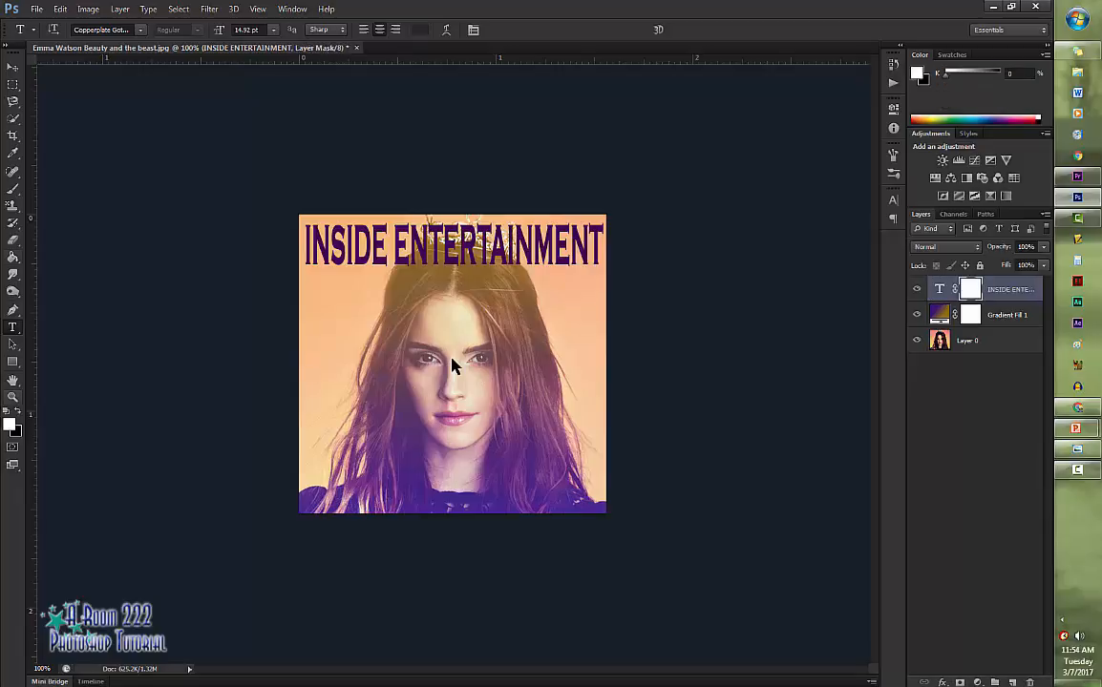
key(b)
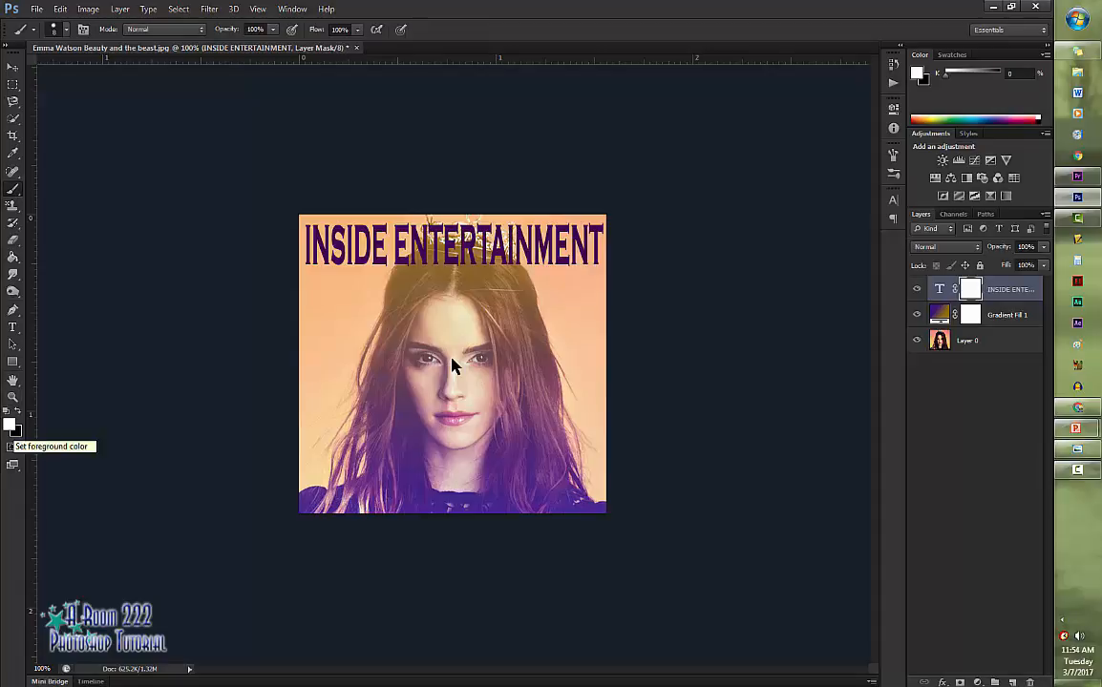
key(d)
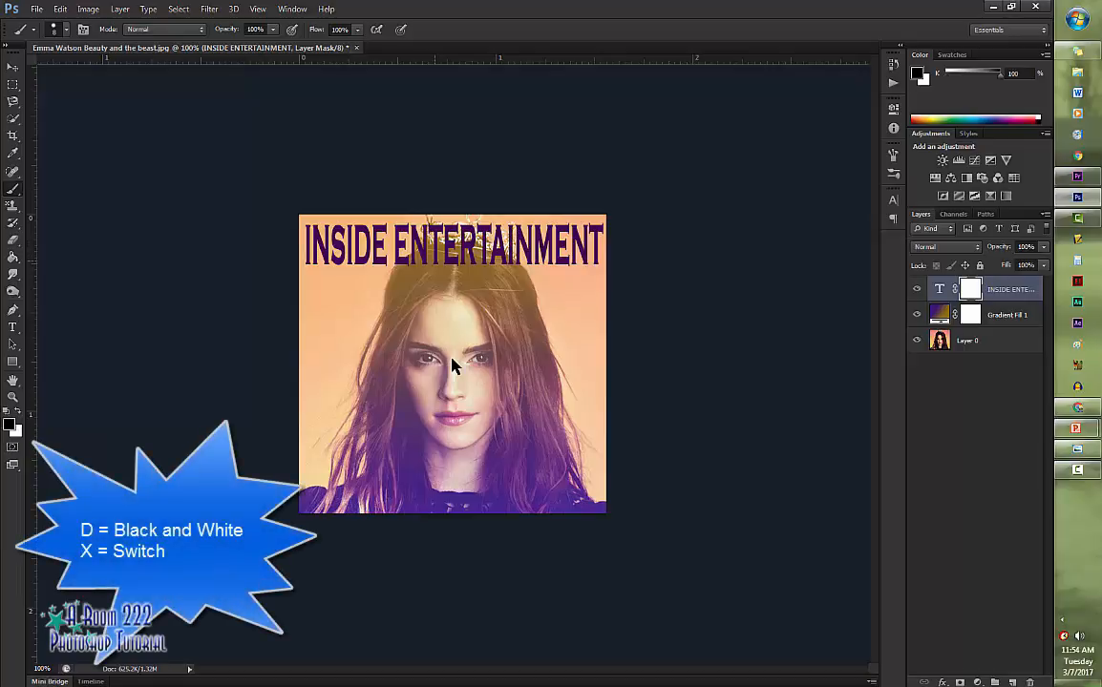
key(ctrl+plus)
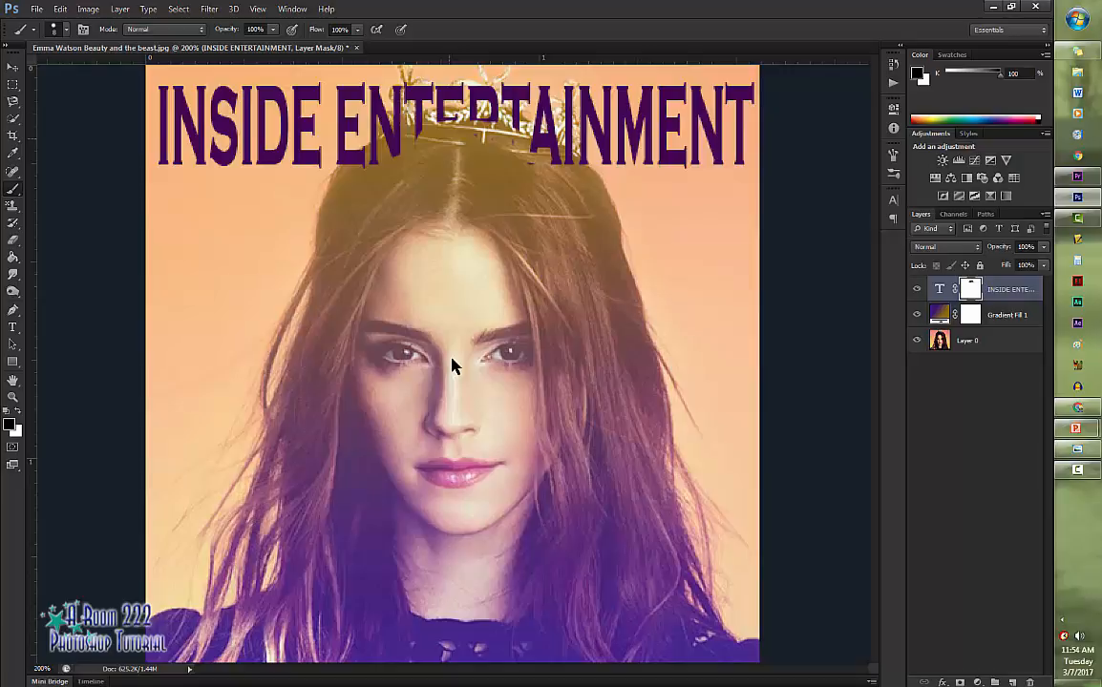
key(x)
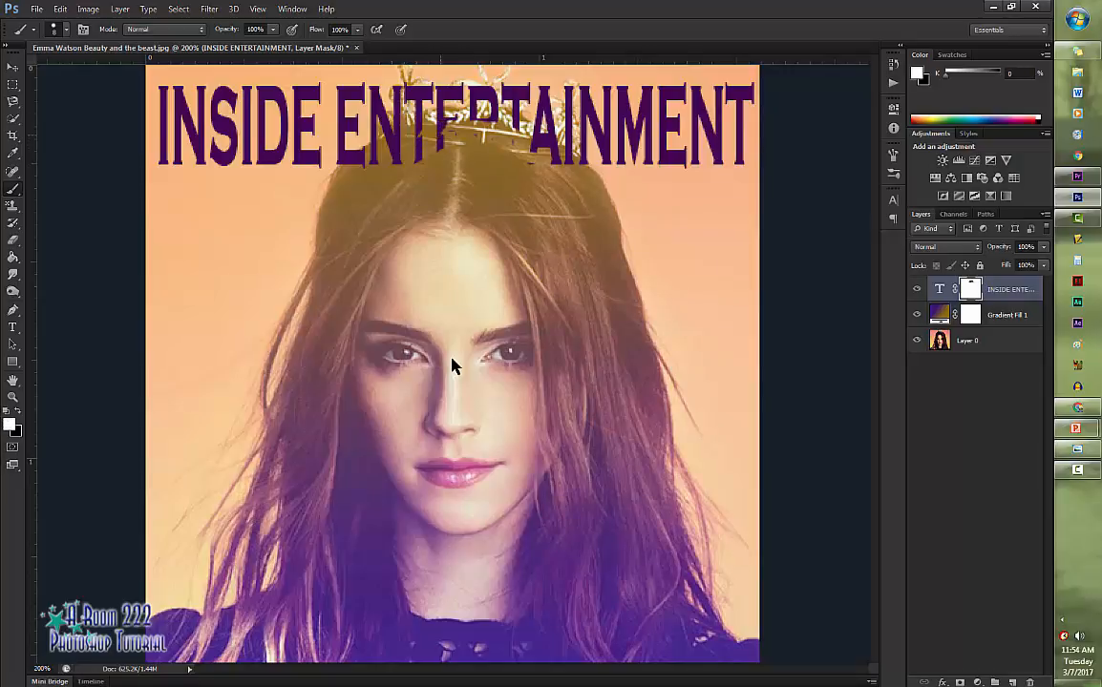
mouse_move(426, 153)
mouse_down()
mouse_move(477, 136)
mouse_move(481, 163)
mouse_up()
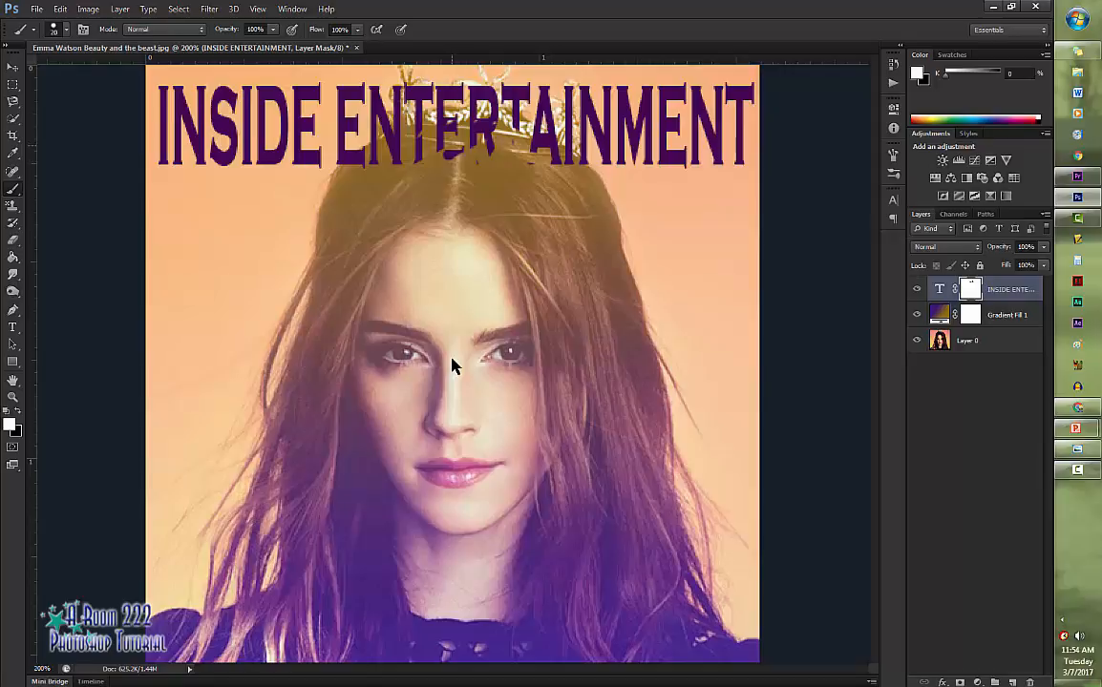
- Brush the title's mask black over the hair and crown and white between the crown's points so the title sits behind the head
key(x)
mouse_move(342, 173)
mouse_down()
mouse_move(402, 97)
mouse_move(394, 137)
mouse_move(446, 148)
mouse_move(452, 93)
mouse_move(461, 124)
mouse_move(485, 105)
mouse_move(520, 143)
mouse_move(501, 126)
mouse_move(549, 107)
mouse_move(573, 119)
mouse_up()
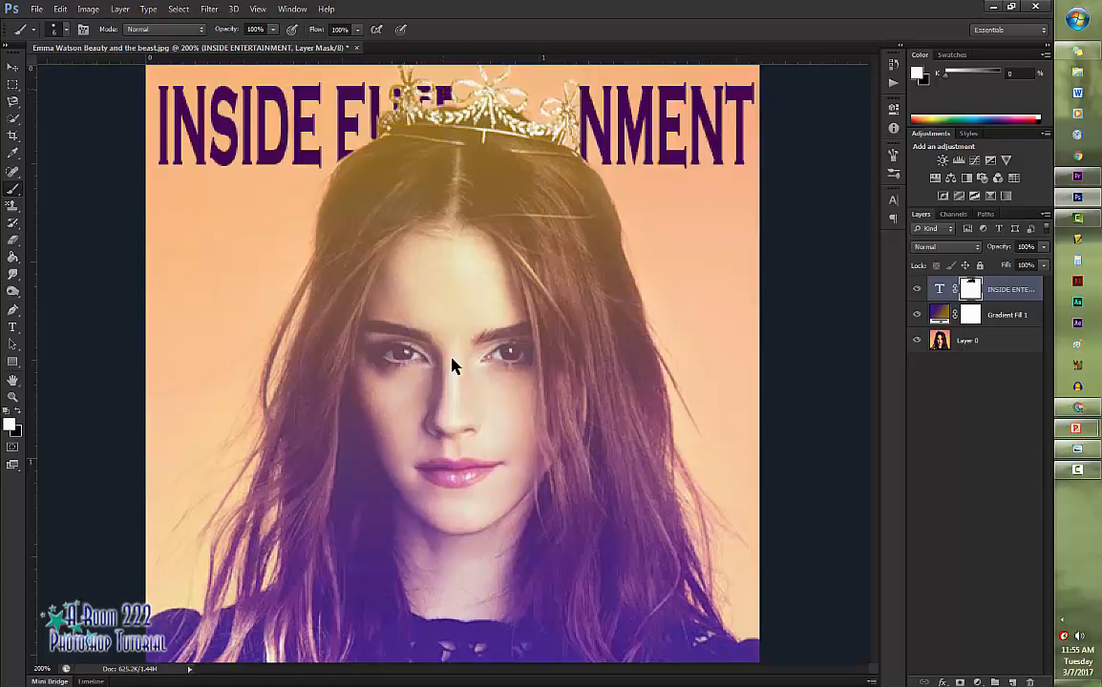
mouse_move(457, 96)
mouse_down()
mouse_move(418, 87)
mouse_move(511, 95)
mouse_move(468, 78)
mouse_move(543, 90)
mouse_move(493, 97)
mouse_move(491, 109)
mouse_move(476, 88)
mouse_move(512, 131)
mouse_move(515, 79)
mouse_up()
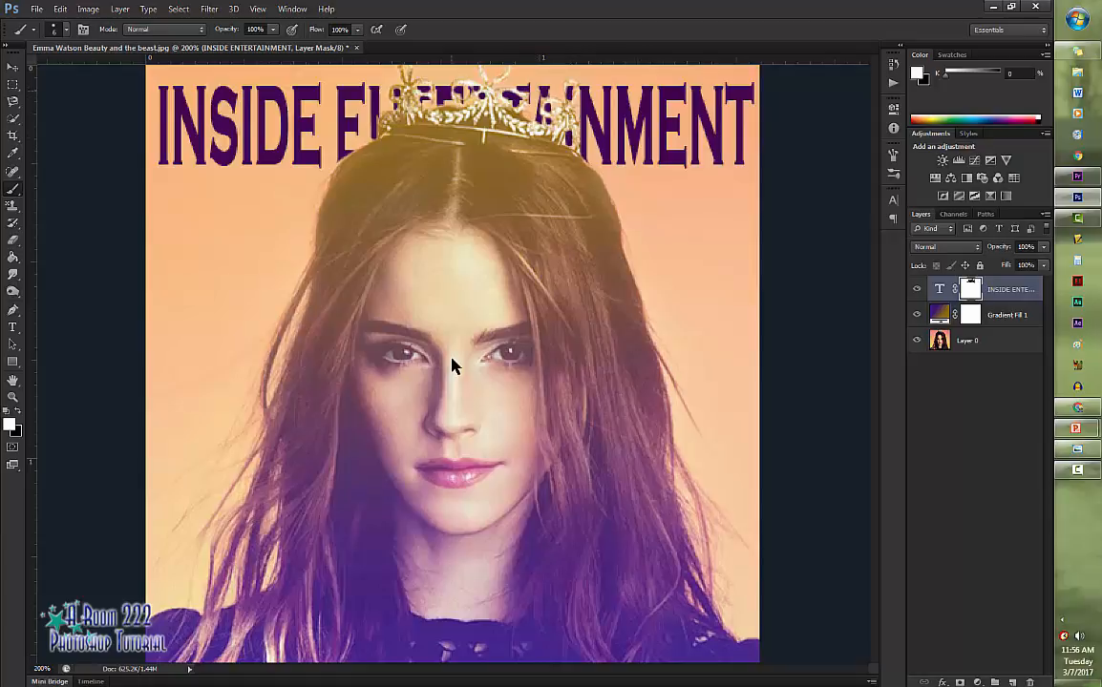
key(x)
key(x)
drag(426, 92, 428, 90)
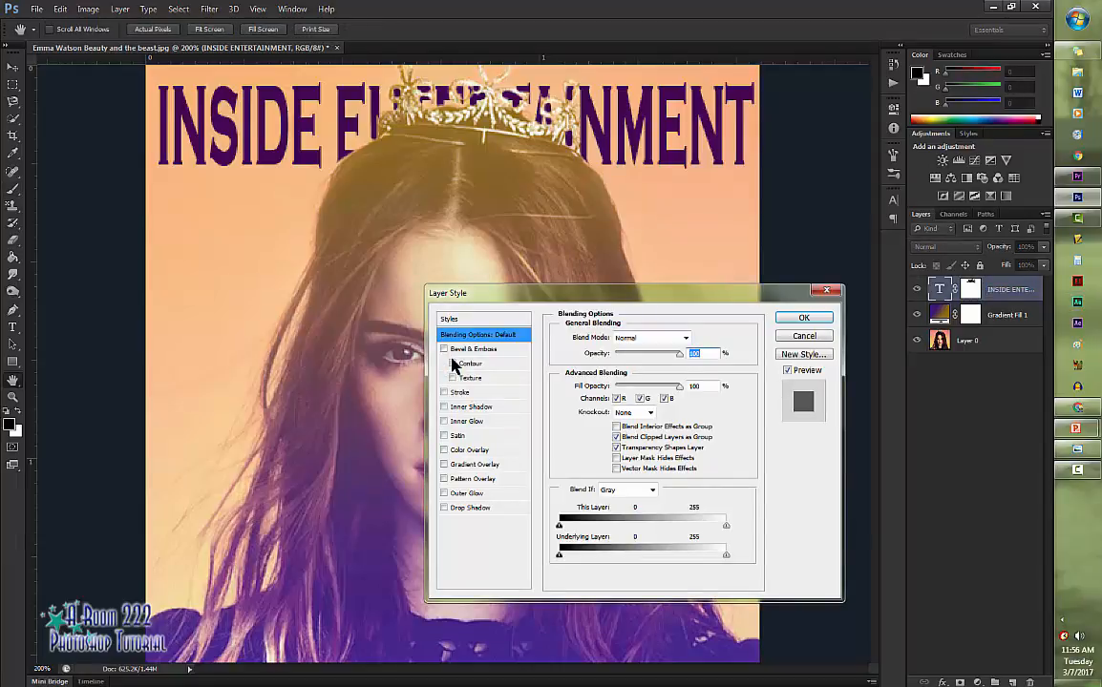
- Try the Bevel & Emboss and Satin effects on the title layer
drag(630, 293, 773, 139)
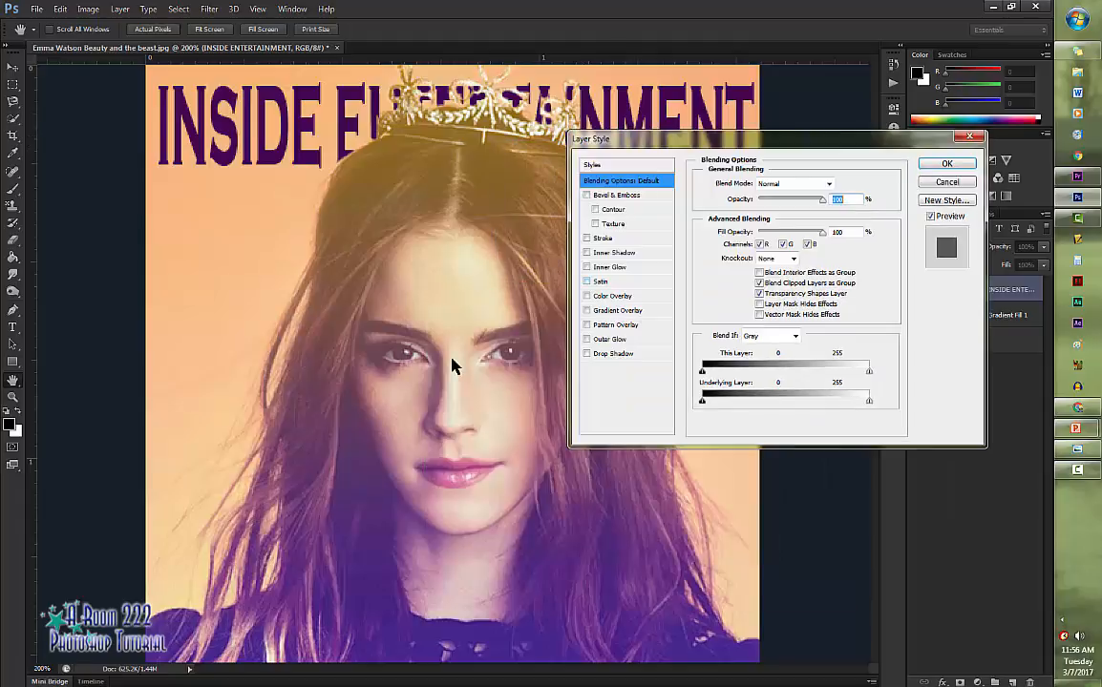
click(586, 195)
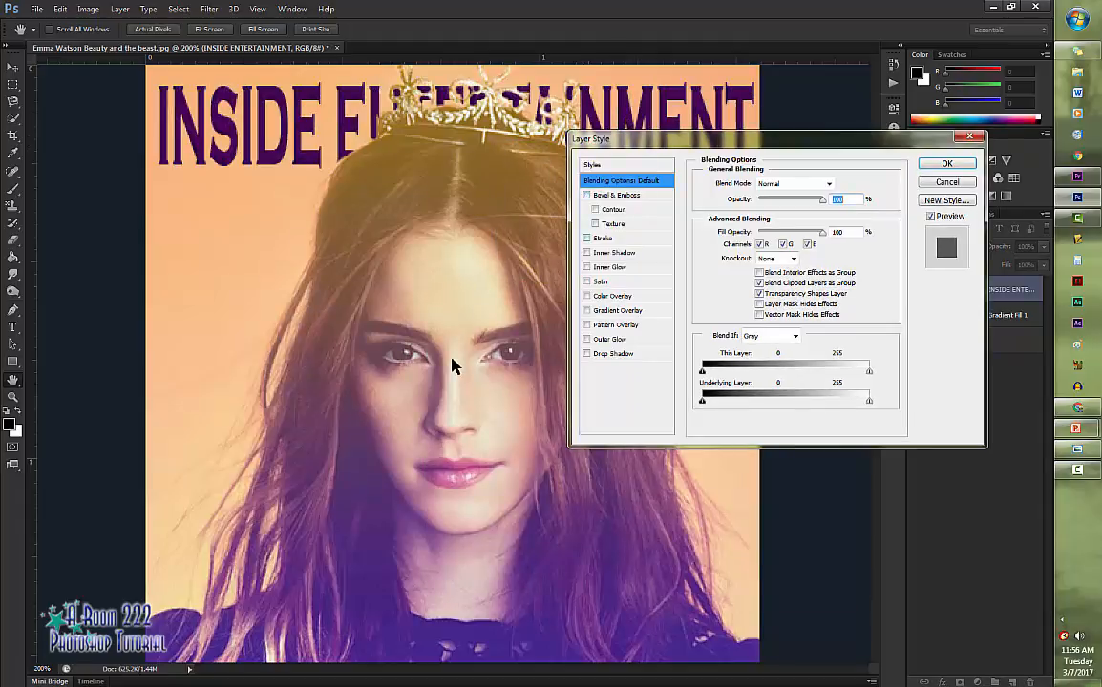
click(586, 195)
click(586, 282)
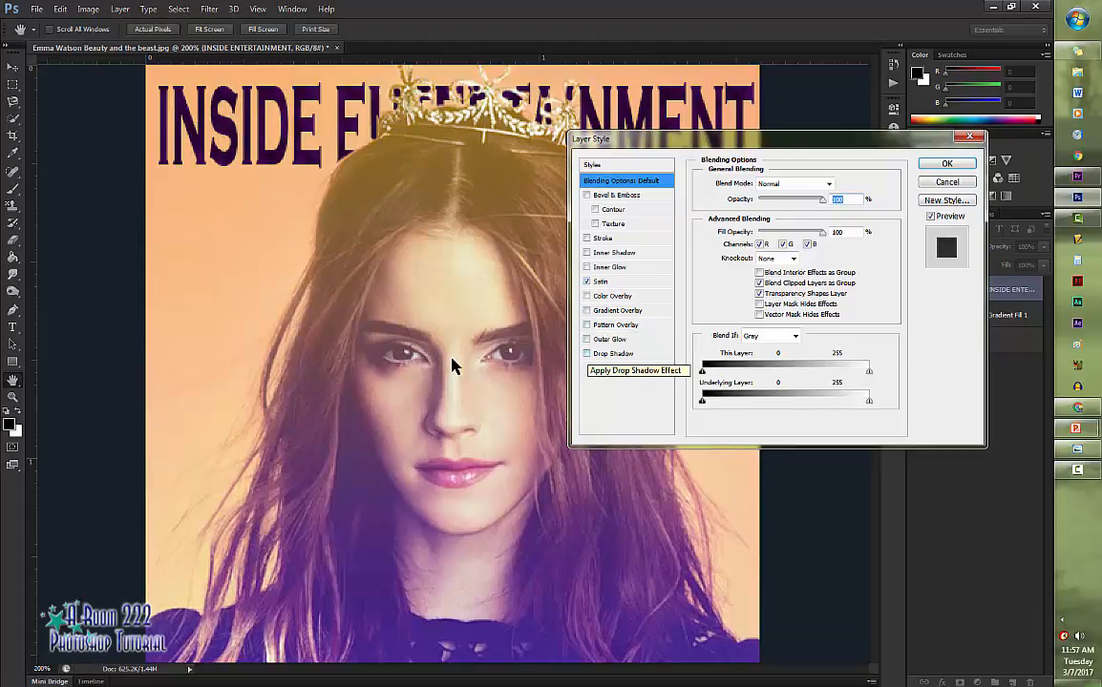
click(586, 282)
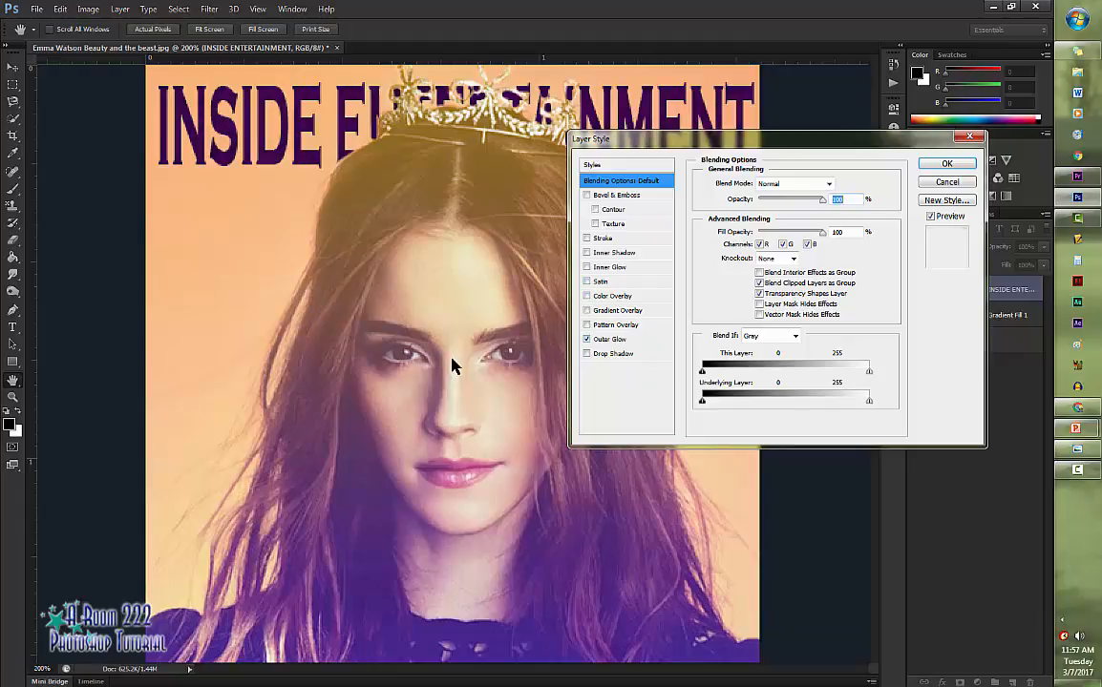
- Apply a Multiply drop shadow to the title layer with opacity of about 57% and 4 px distance and size
click(586, 353)
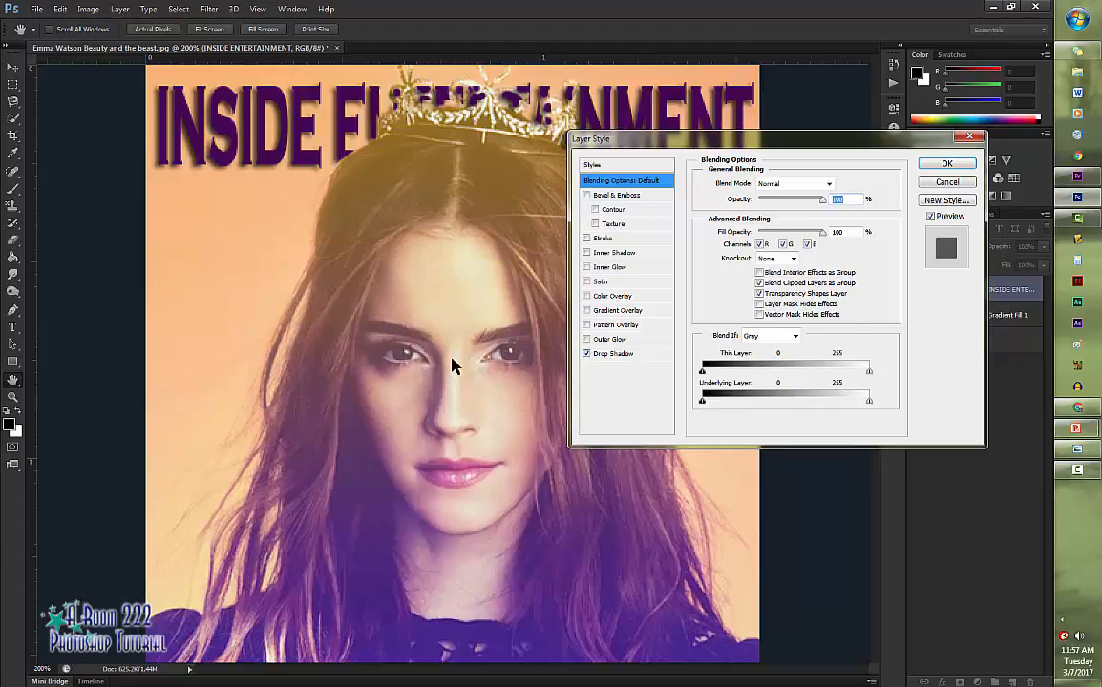
click(613, 354)
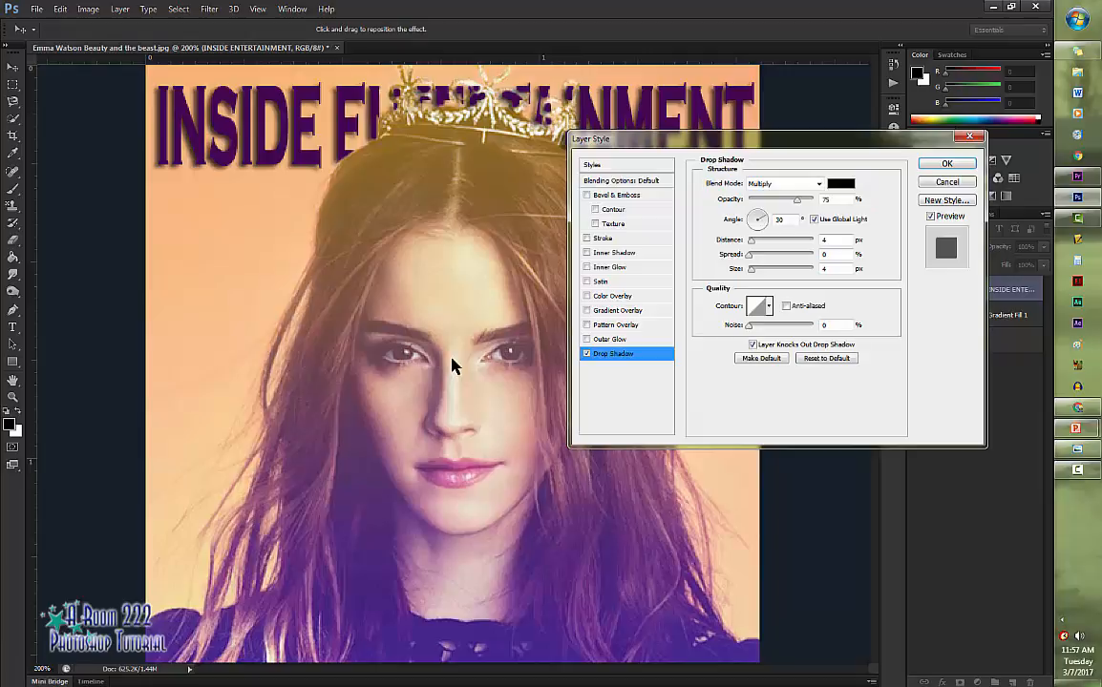
drag(797, 199, 784, 200)
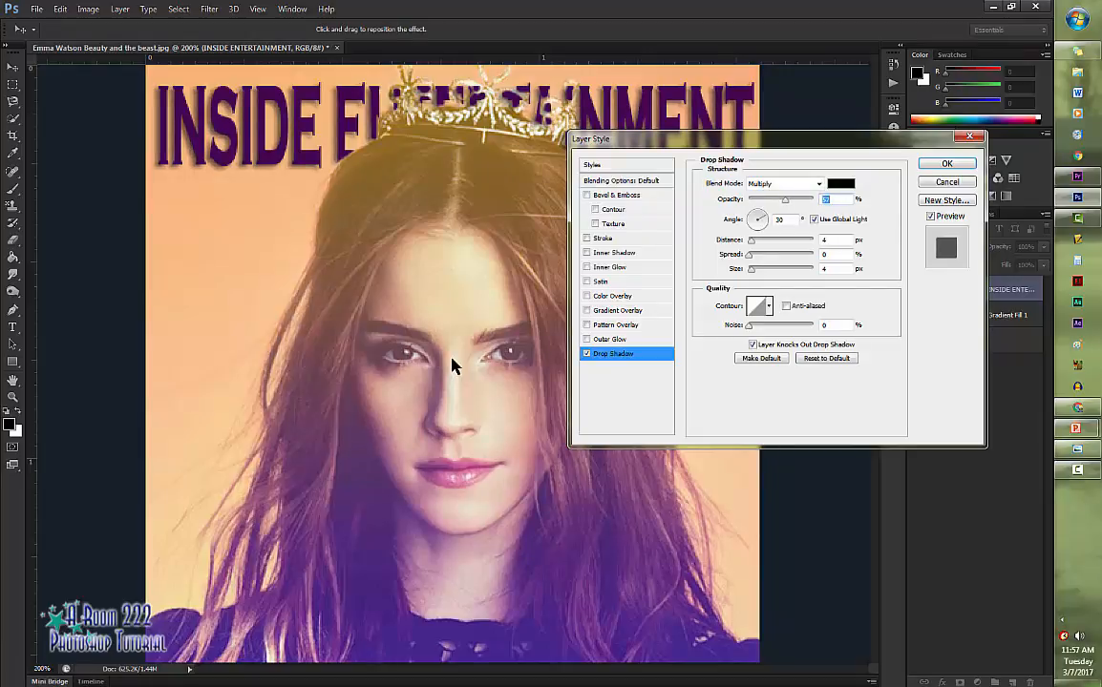
mouse_move(748, 326)
mouse_down()
mouse_move(764, 326)
mouse_move(748, 325)
mouse_up()
key(Return)
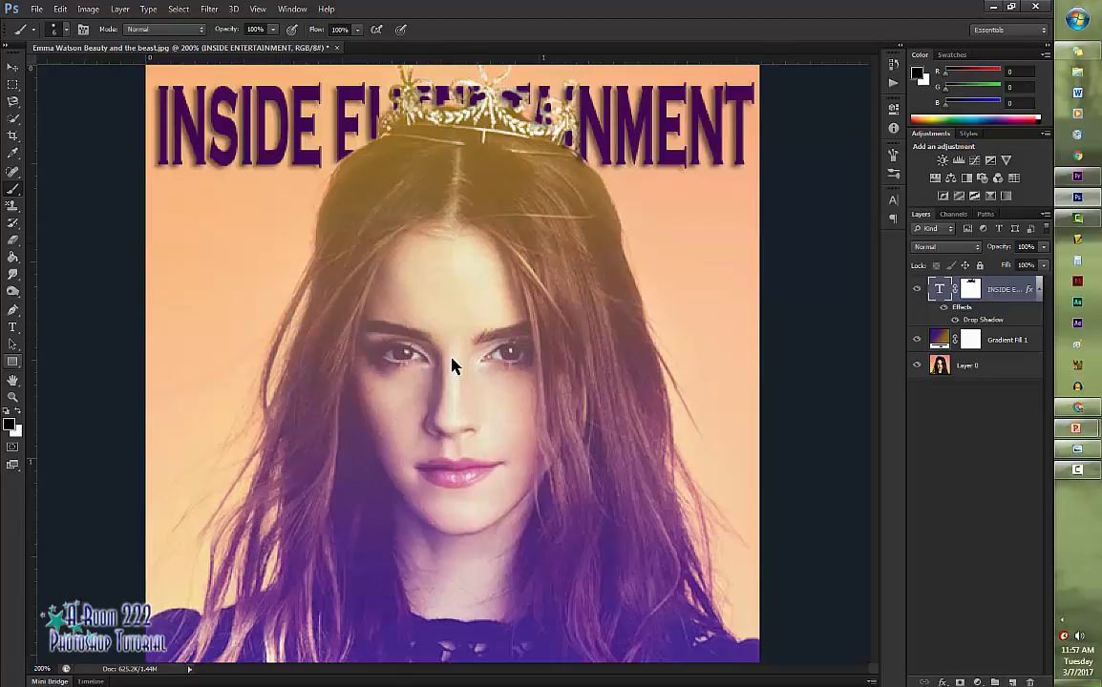
- Add a new text layer reading How to get over the upper left part of the photo
key(t)
click(201, 263)
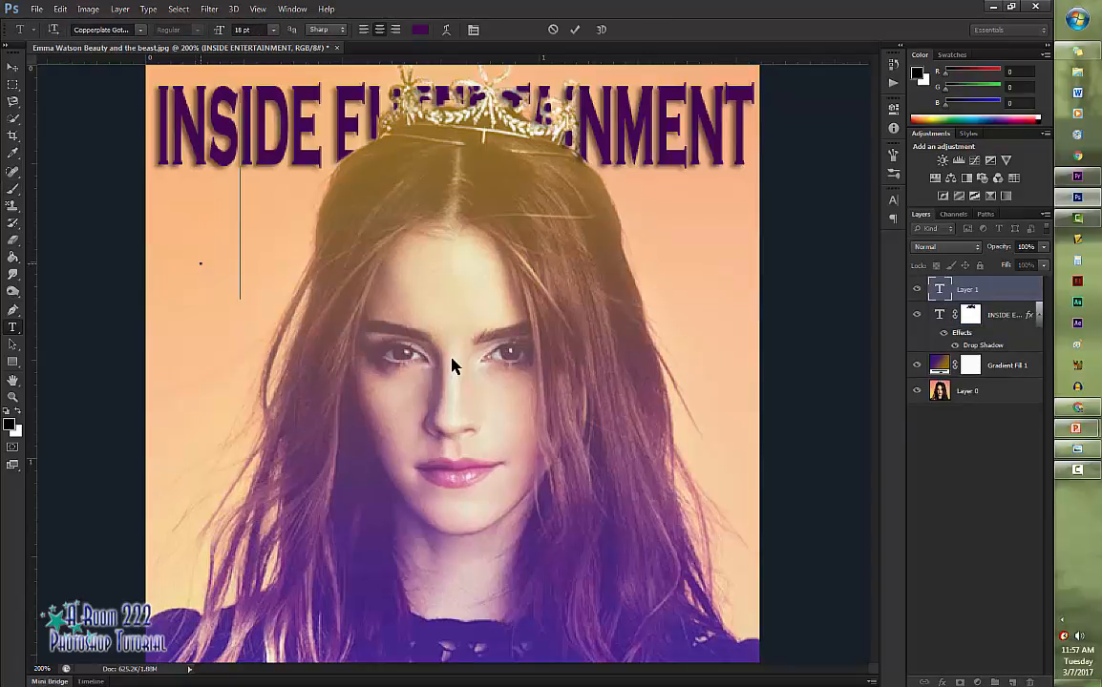
text(HOT TO)
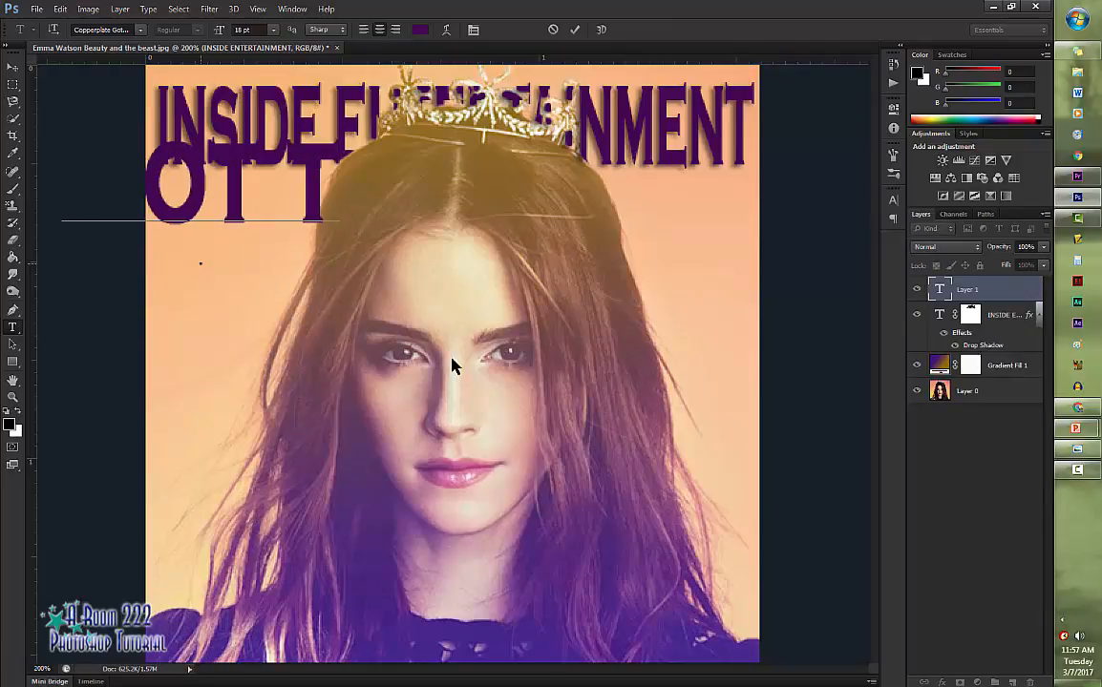
key(BackSpace)
key(BackSpace)
key(BackSpace)
key(BackSpace)
key(BackSpace)
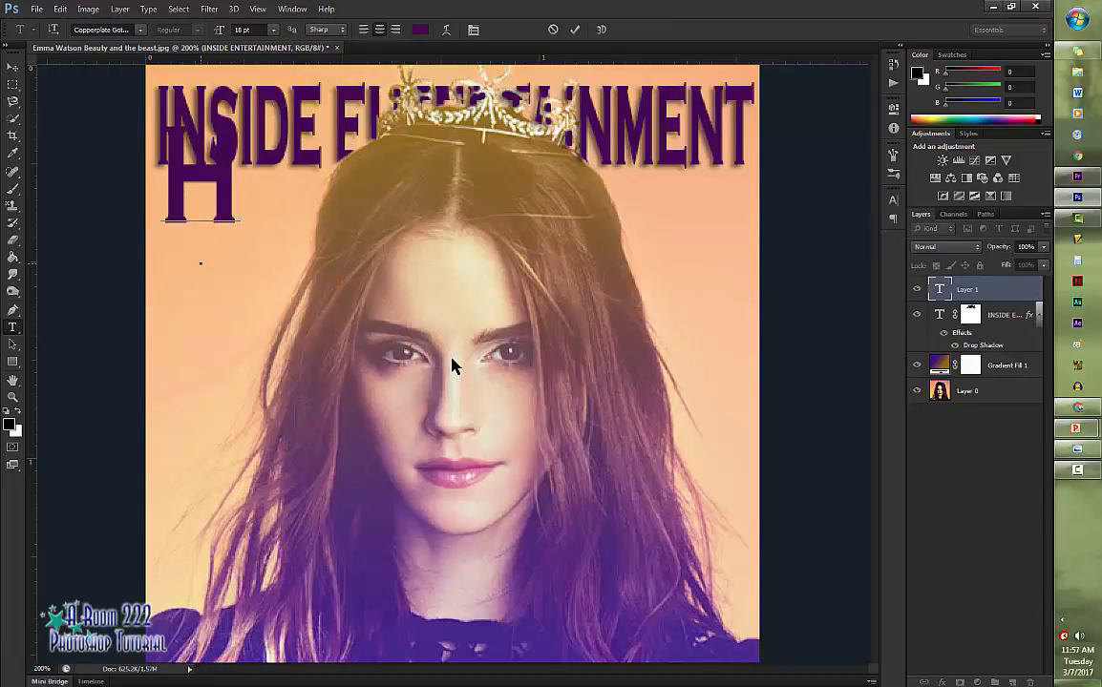
text(OW TO GET)
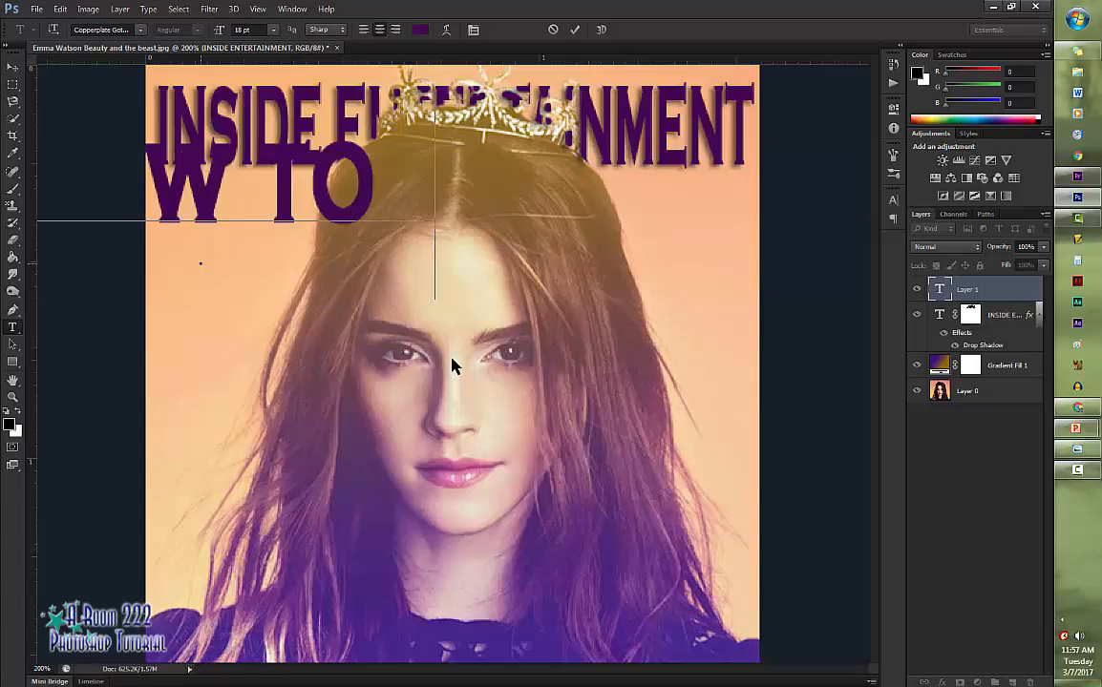
click(452, 366)
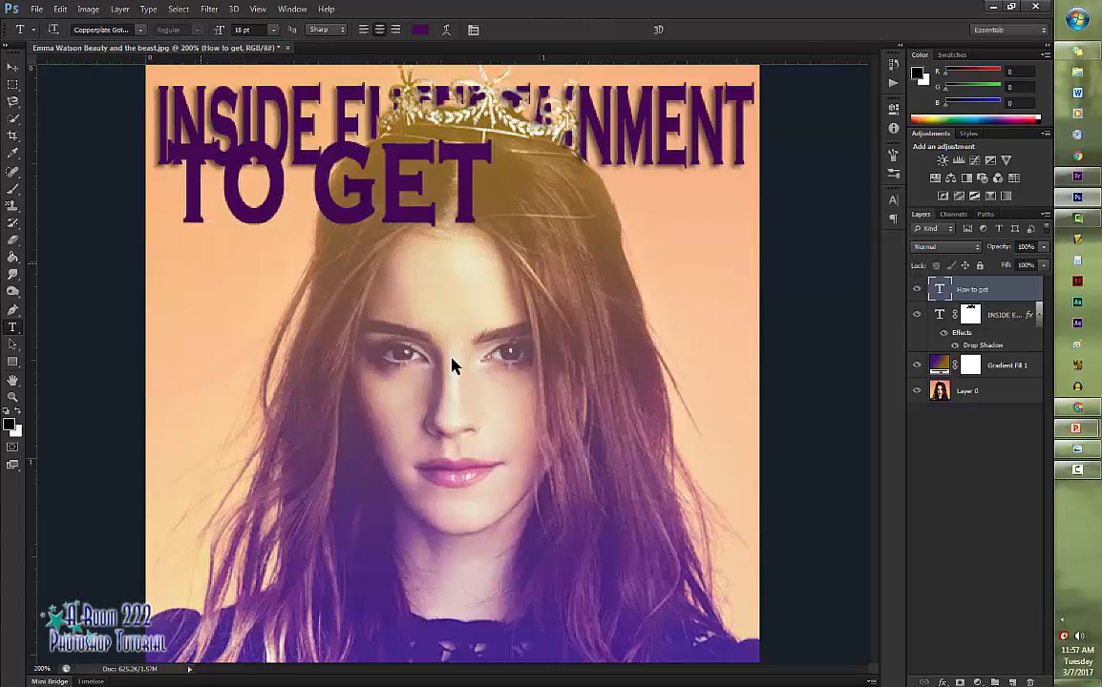
- Add another text layer reading Belle's Look just below the How to get text
text(BELLE)
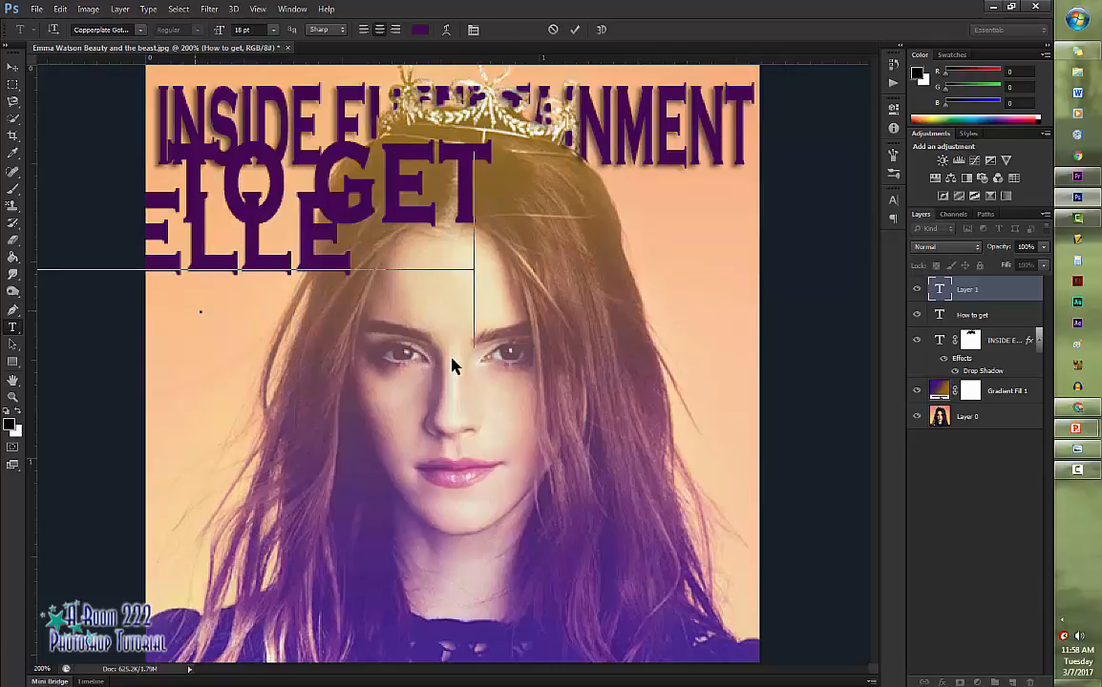
text('S LOOK)
key(ctrl+Return)
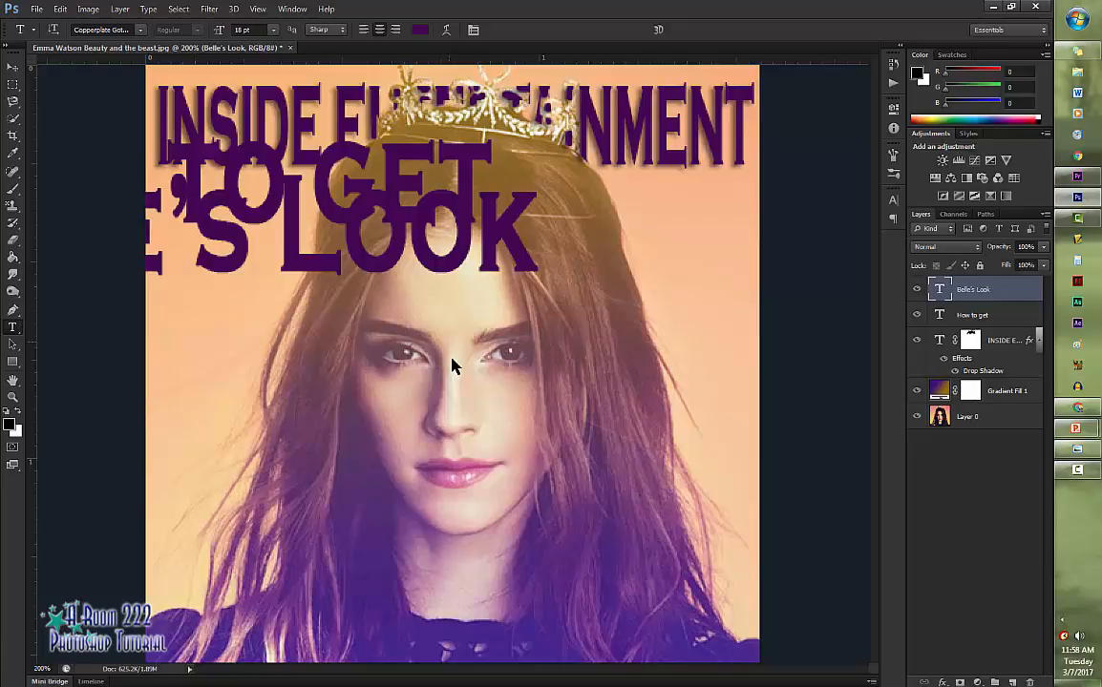
- Free-transform the How to get text to about 11% width and 14% height and place it under the right end of the title
key(alt+bracketleft)
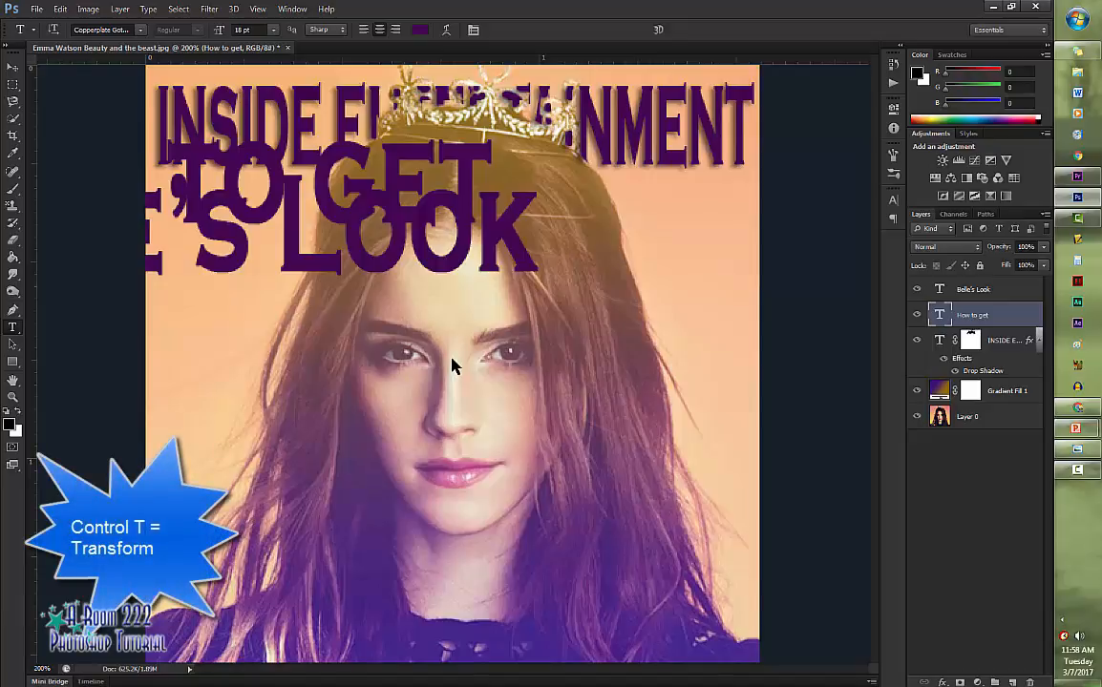
key(ctrl+t)
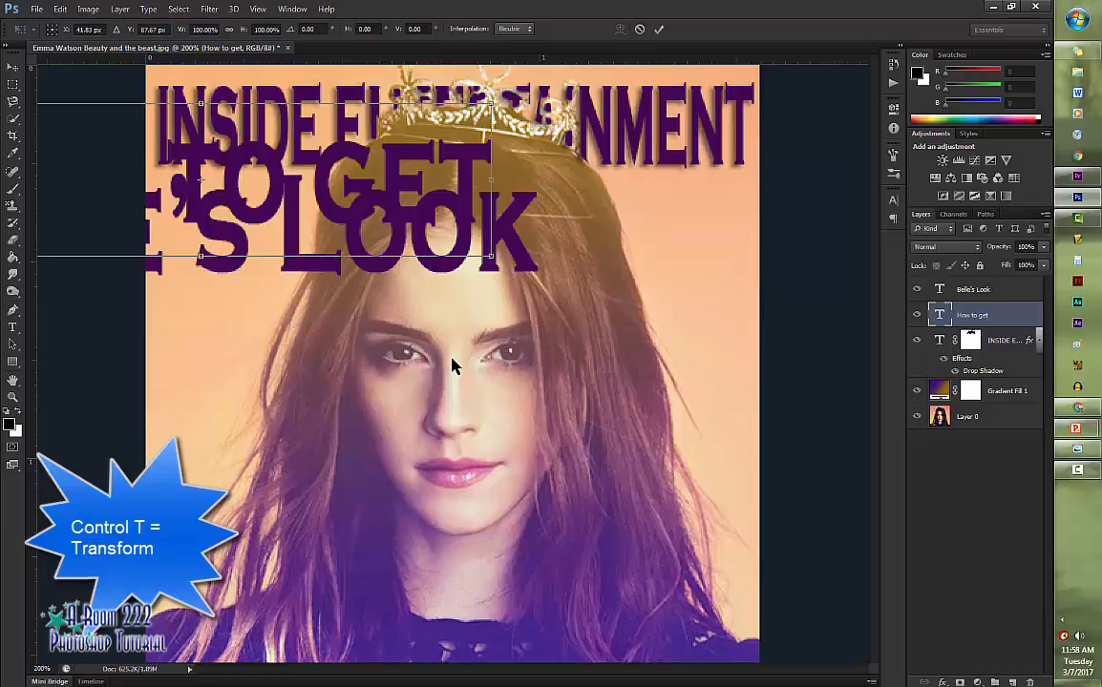
drag(491, 104, 661, 187)
drag(683, 253, 725, 187)
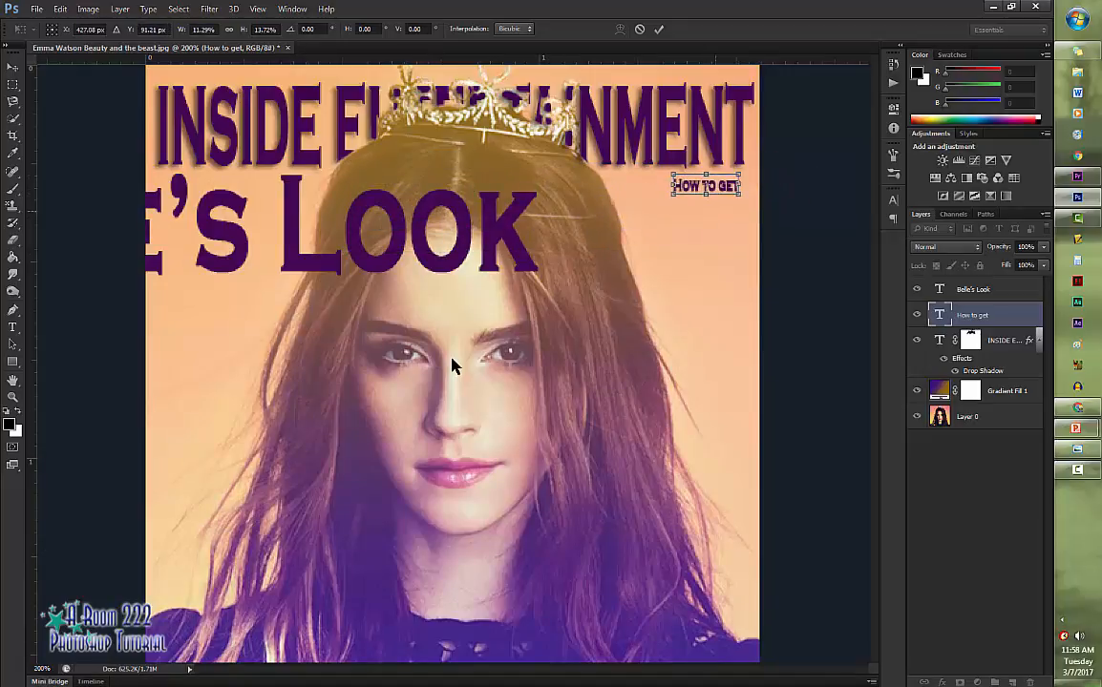
key(Return)
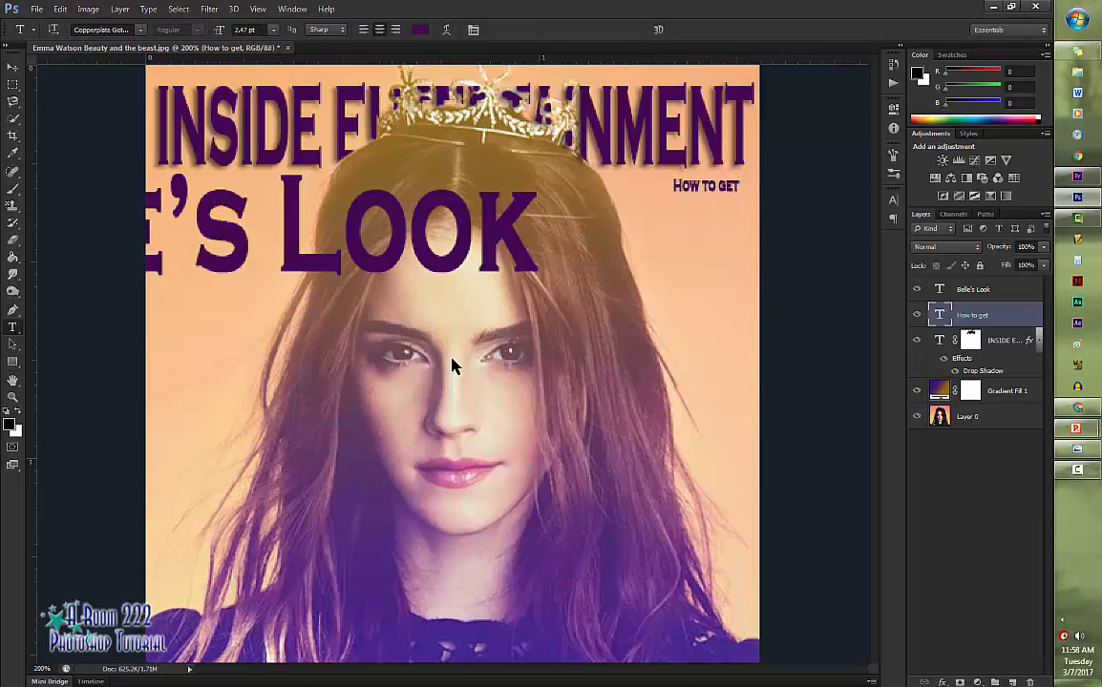
- Free-transform the Belle's Look text to about 20% width and 40% height and place it directly under How to get near the photo's right edge
key(alt+bracketright)
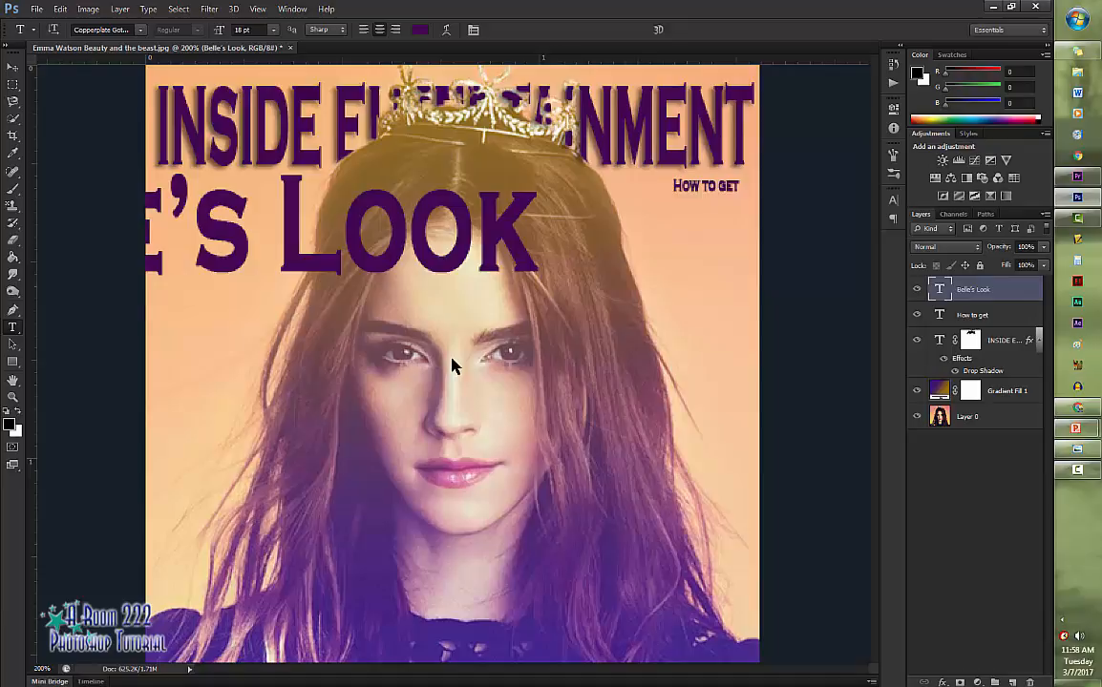
key(ctrl+t)
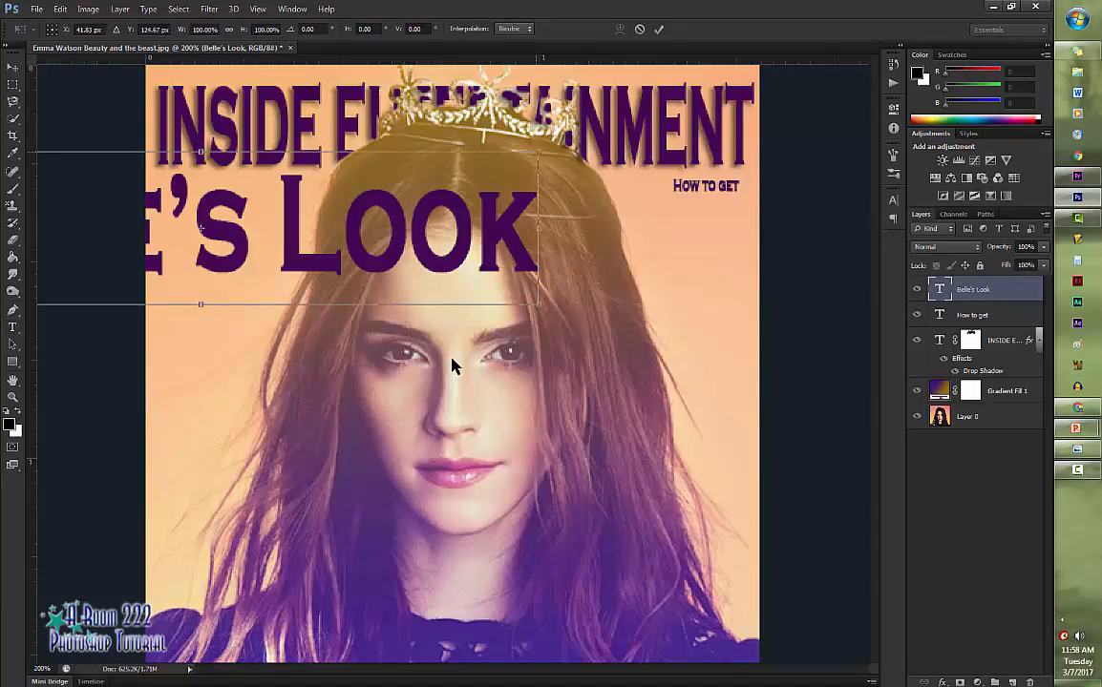
mouse_move(538, 152)
mouse_down()
mouse_move(413, 213)
mouse_move(231, 237)
mouse_move(686, 234)
mouse_up()
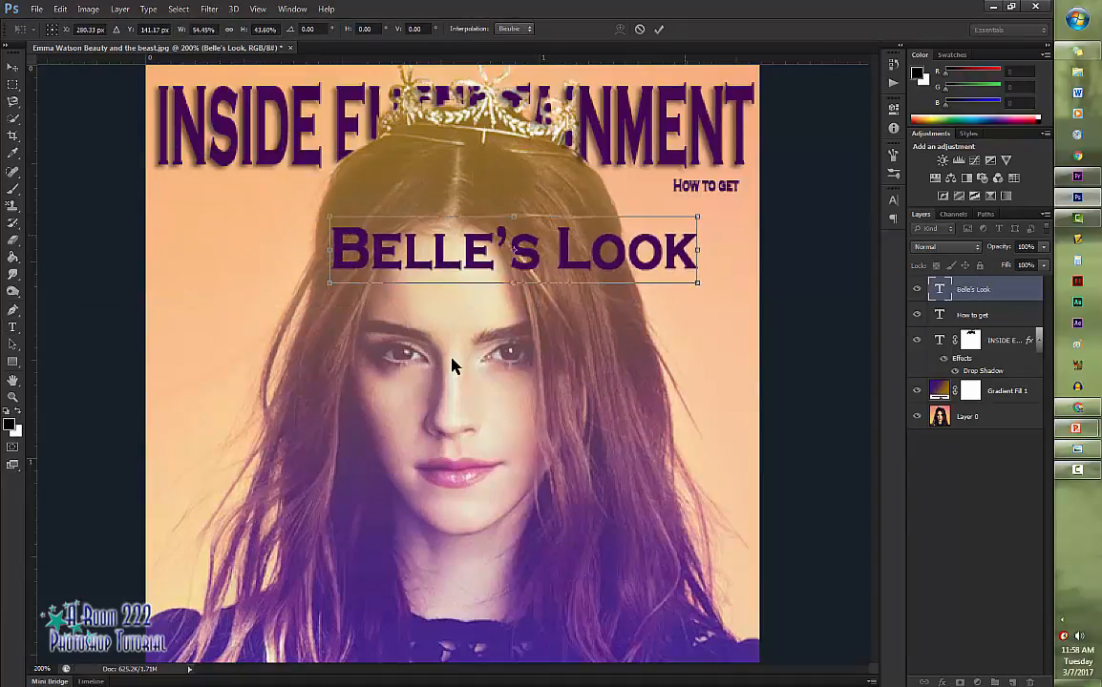
mouse_move(329, 250)
mouse_down()
mouse_move(520, 247)
mouse_move(525, 283)
mouse_up()
drag(601, 253, 657, 222)
drag(581, 219, 616, 219)
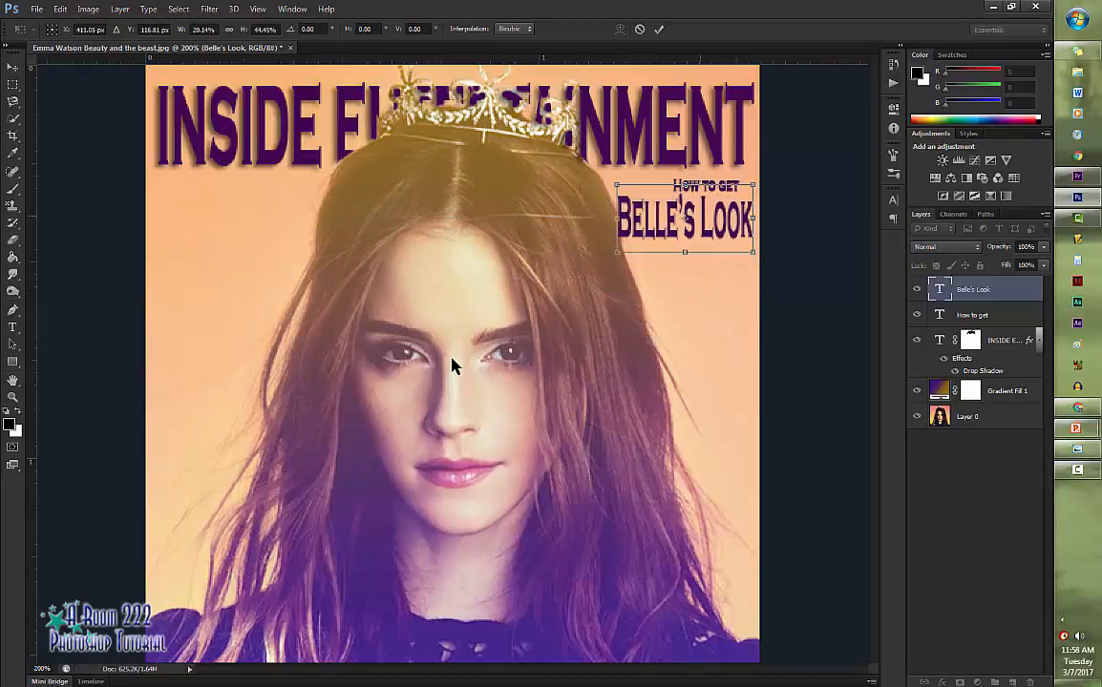
mouse_move(694, 219)
mouse_down()
mouse_move(685, 184)
mouse_move(690, 203)
mouse_up()
drag(761, 215, 755, 215)
key(Return)
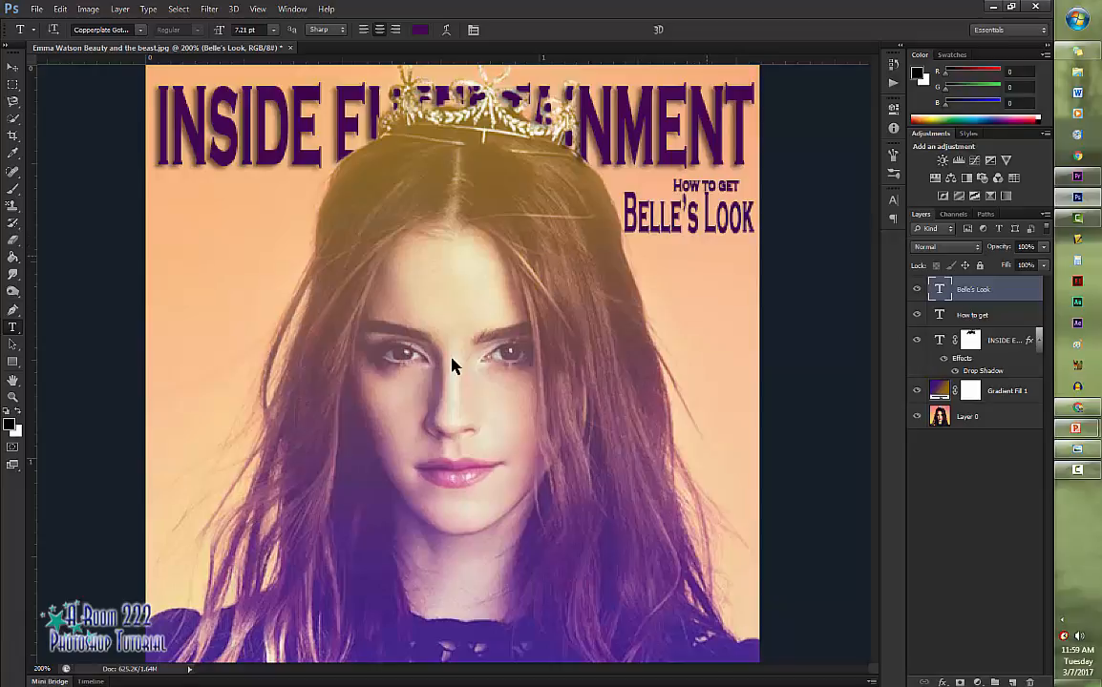
- Add a text layer reading pg. 47 below the Belle's Look text
click(686, 264)
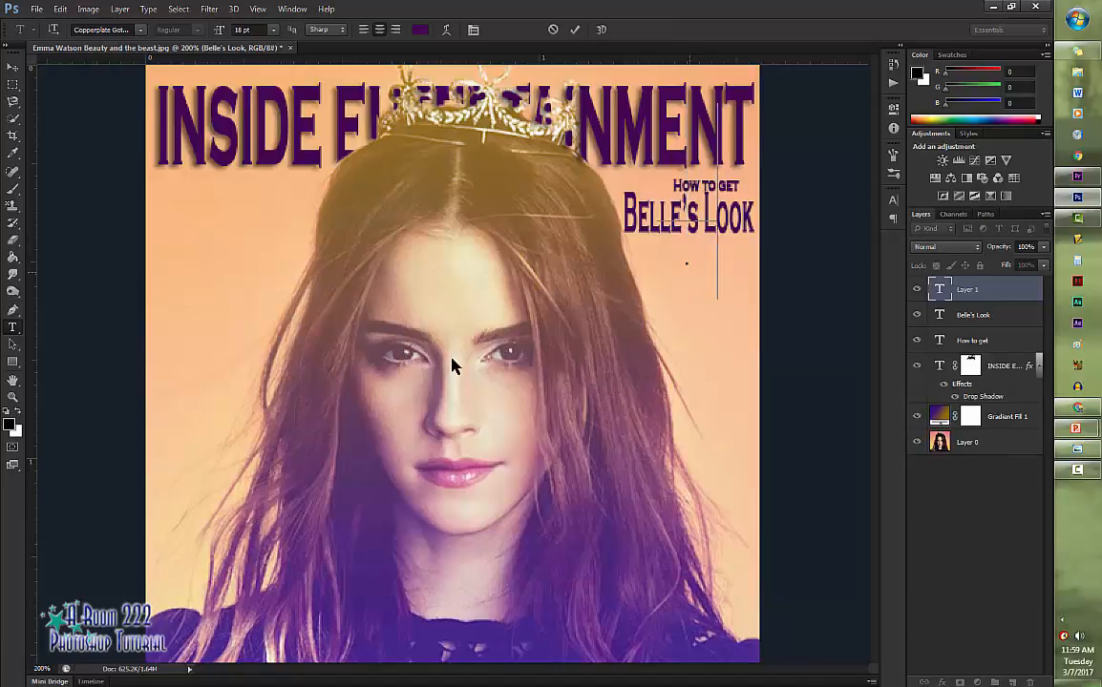
text(PG. 4)
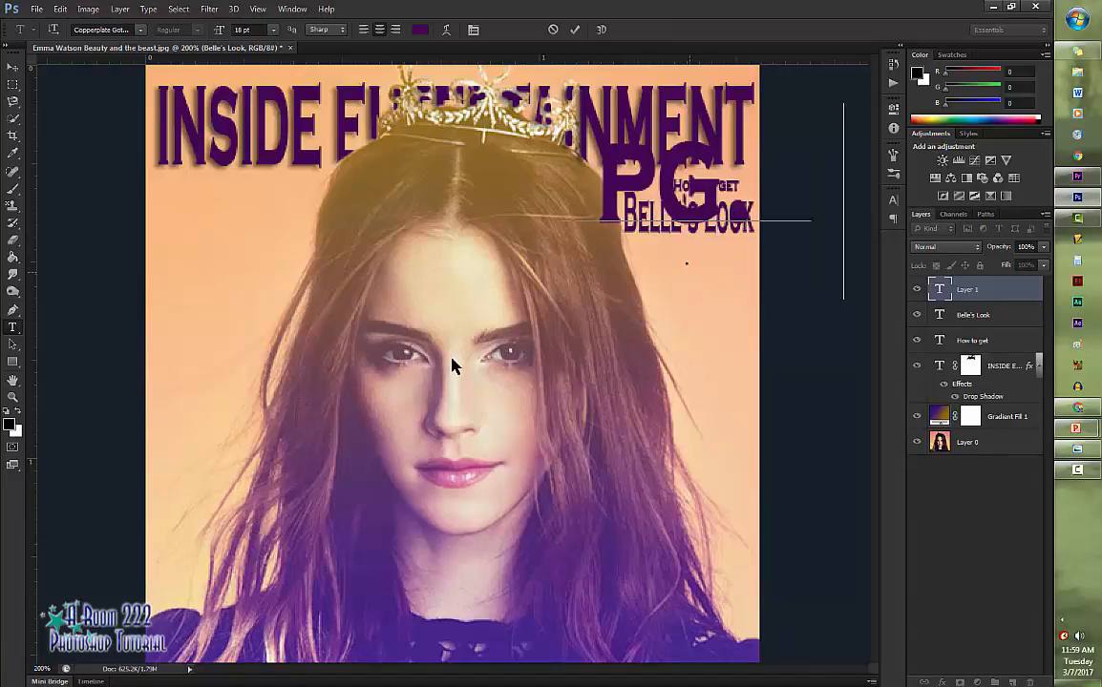
key(ctrl+Return)
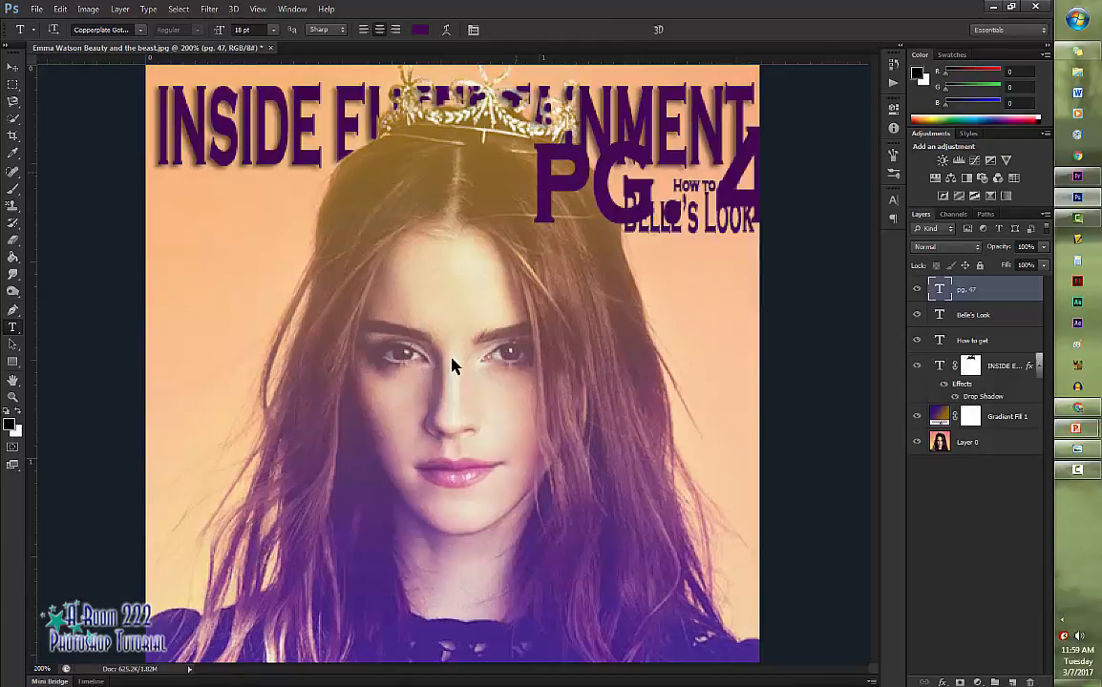
- Free-transform the pg. 47 text to about 1.9 pt and tuck it under the right end of Belle's Look
key(ctrl+t)
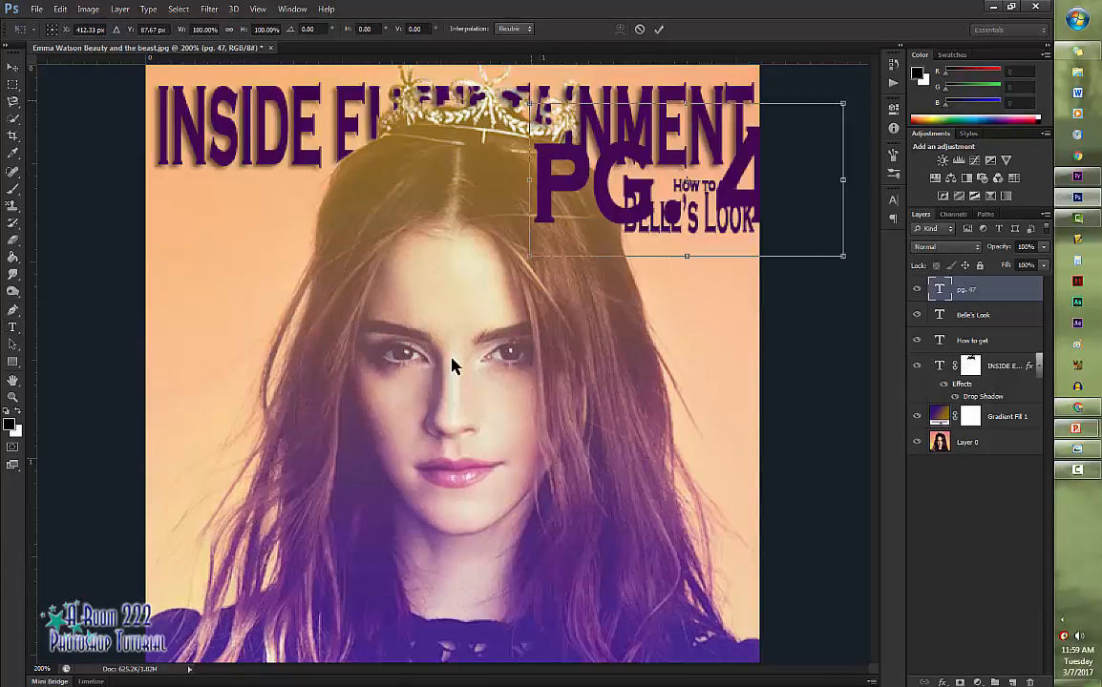
drag(530, 103, 732, 246)
key(Return)
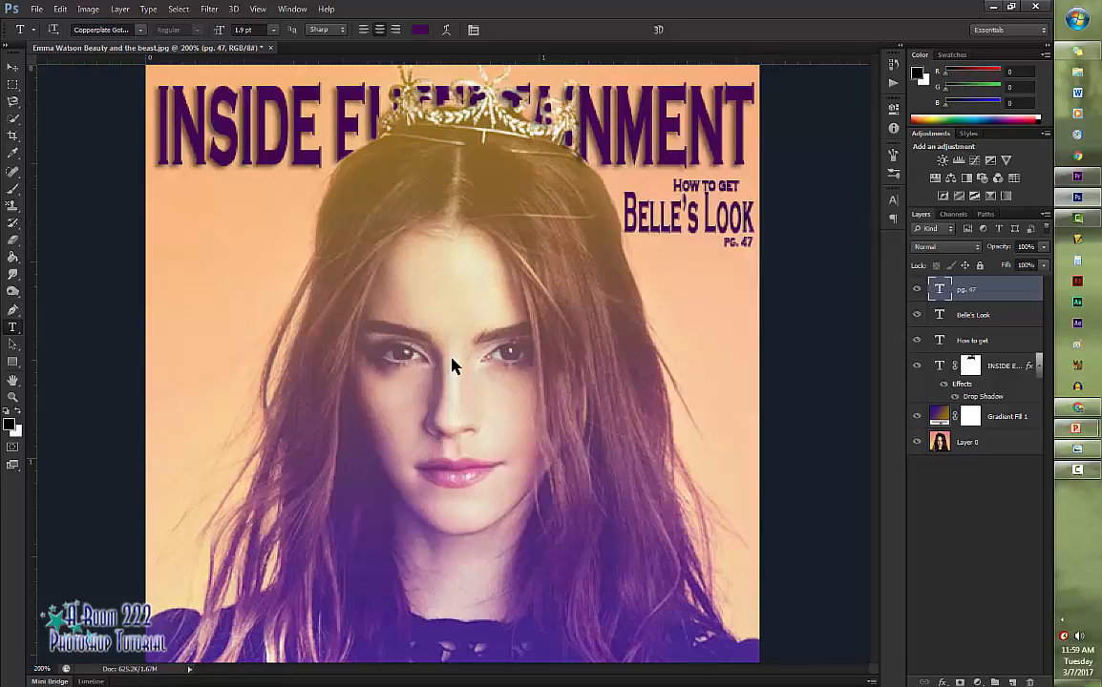
- Move the How to get text slightly right and up so its right end lines up with Belle's Look
click(972, 341)
key(ctrl+t)
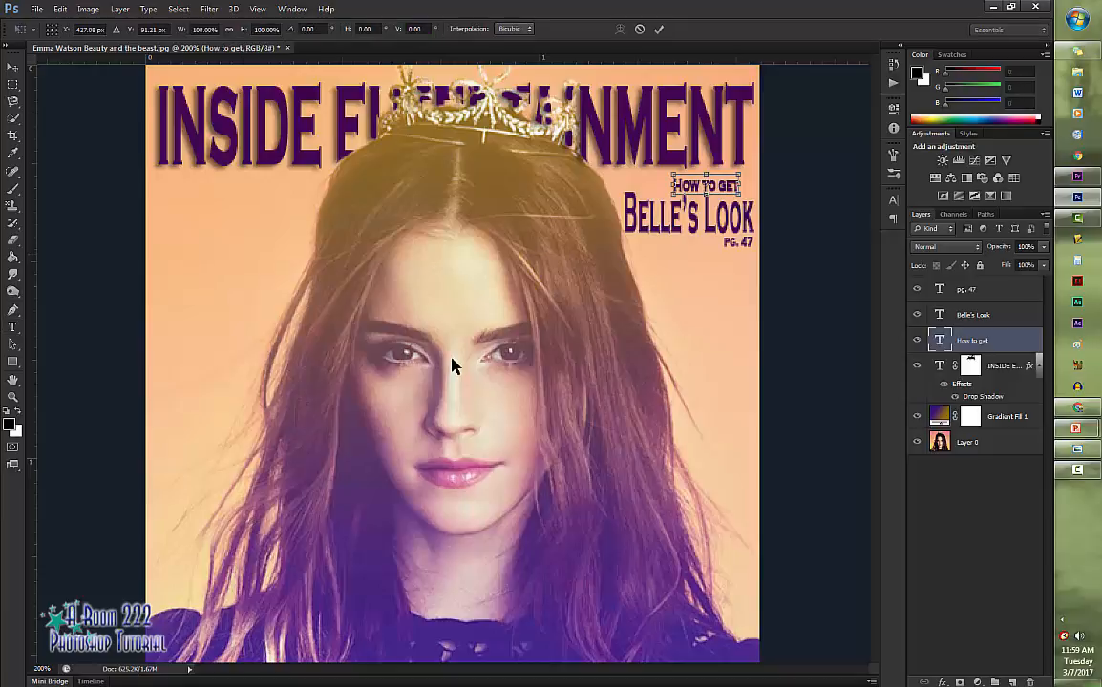
mouse_move(714, 187)
mouse_down()
mouse_move(729, 194)
mouse_move(729, 184)
mouse_up()
key(Return)
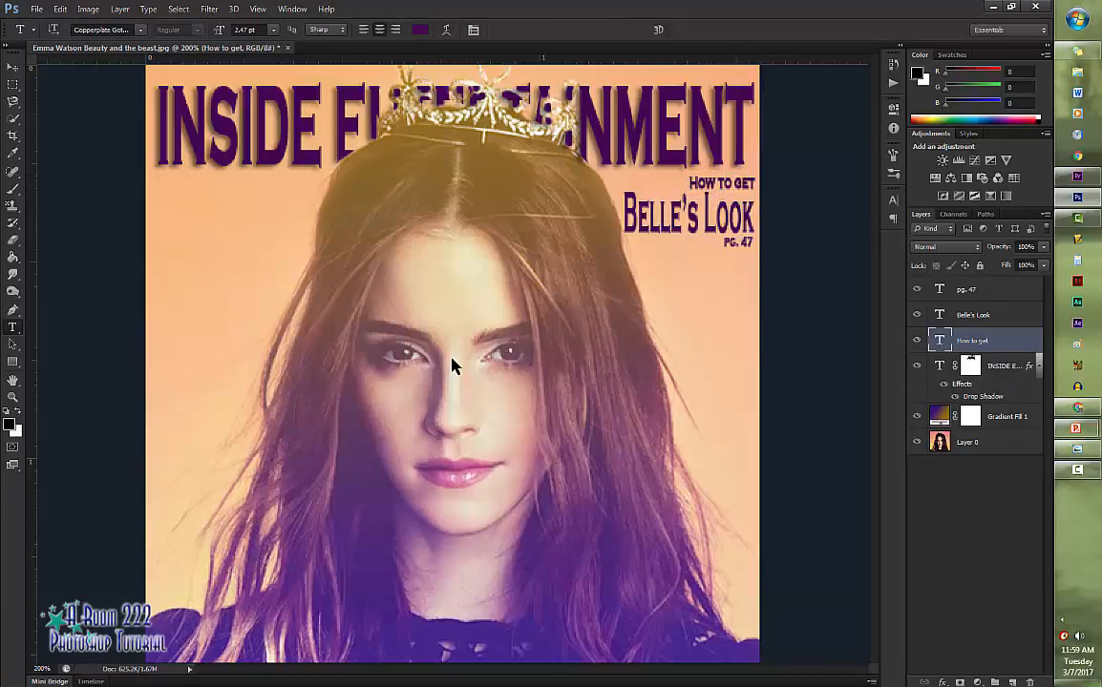
- Try the Outer Glow, Inner Shadow and Inner Glow effects on the Belle's Look text layer
double_click(1012, 315)
drag(777, 139, 332, 120)
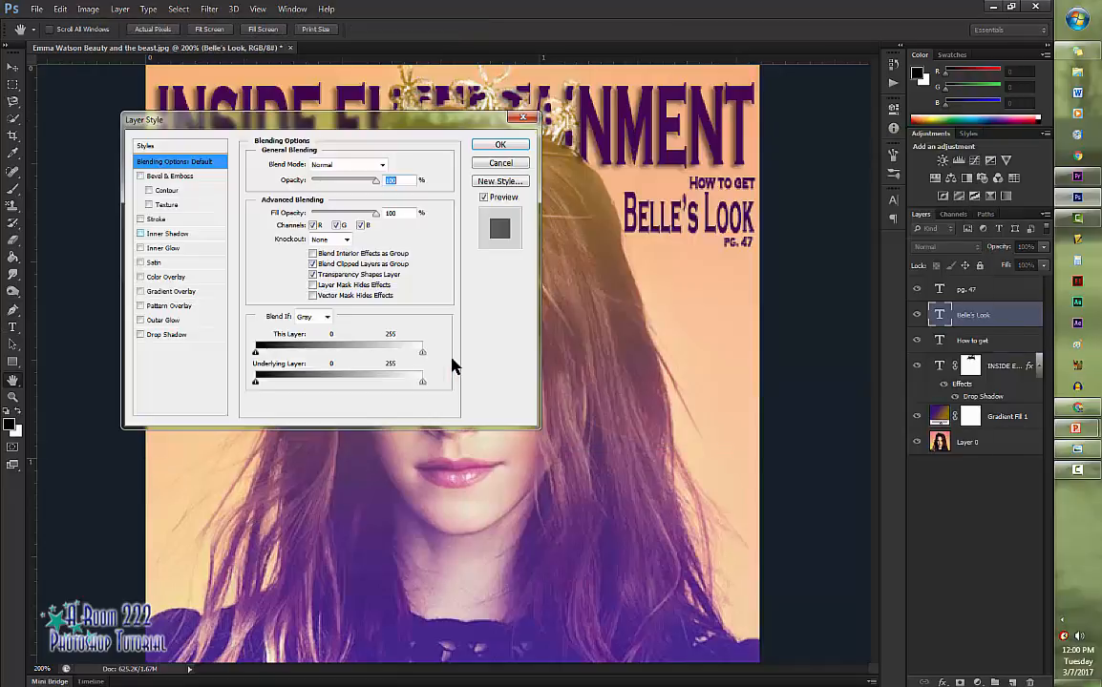
click(163, 320)
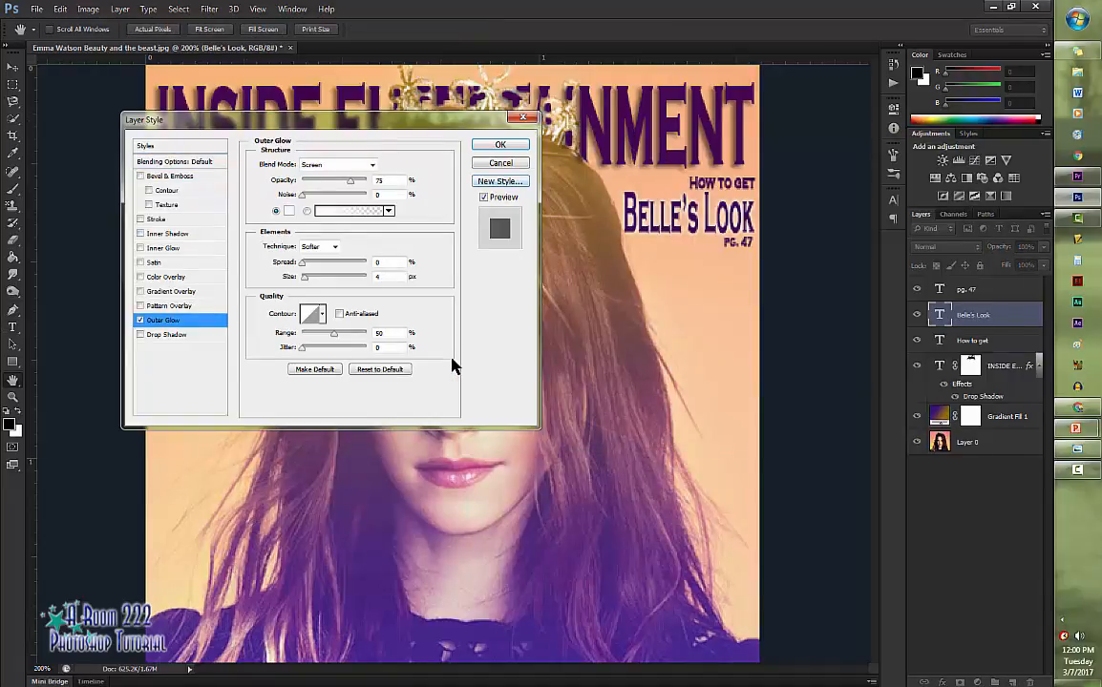
click(167, 233)
click(163, 248)
click(140, 234)
click(140, 248)
click(140, 320)
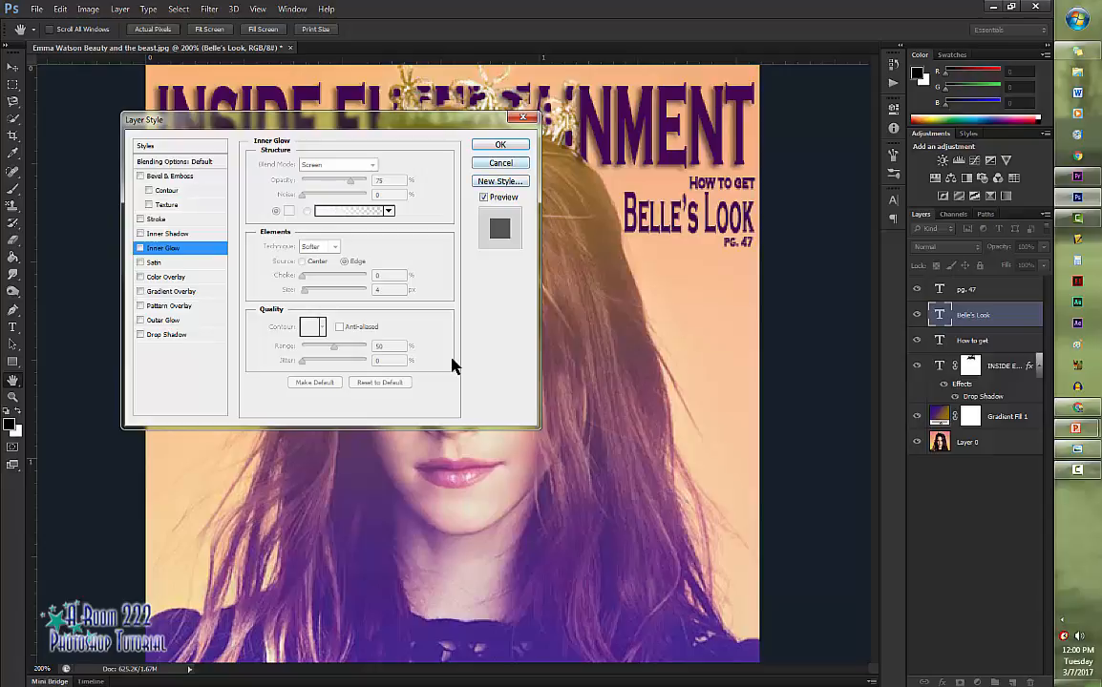
key(Escape)
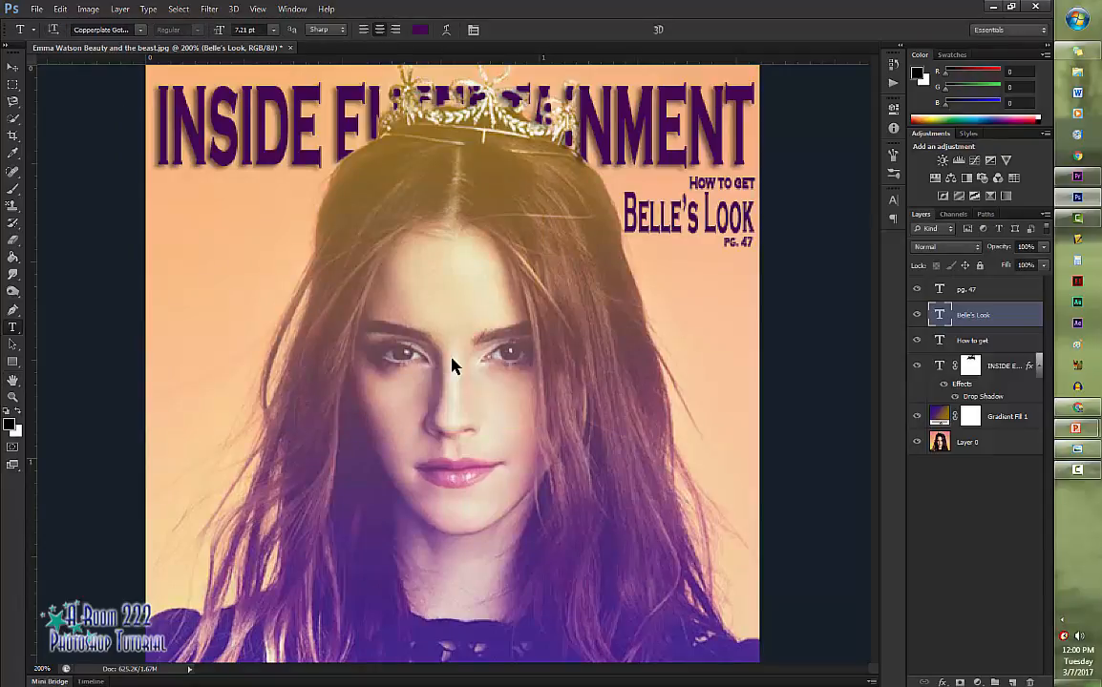
- Try the Pattern Overlay, Inner Glow and Inner Shadow effects on the Belle's Look text layer
key(alt+l)
key(y)
key(n)
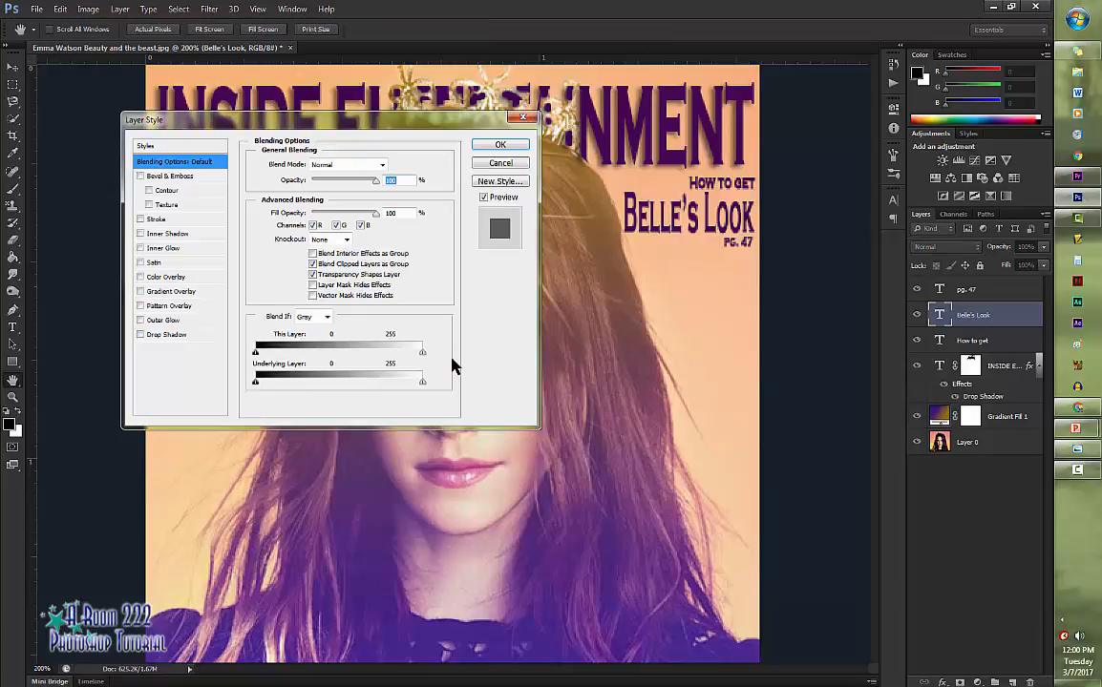
key(ctrl+9)
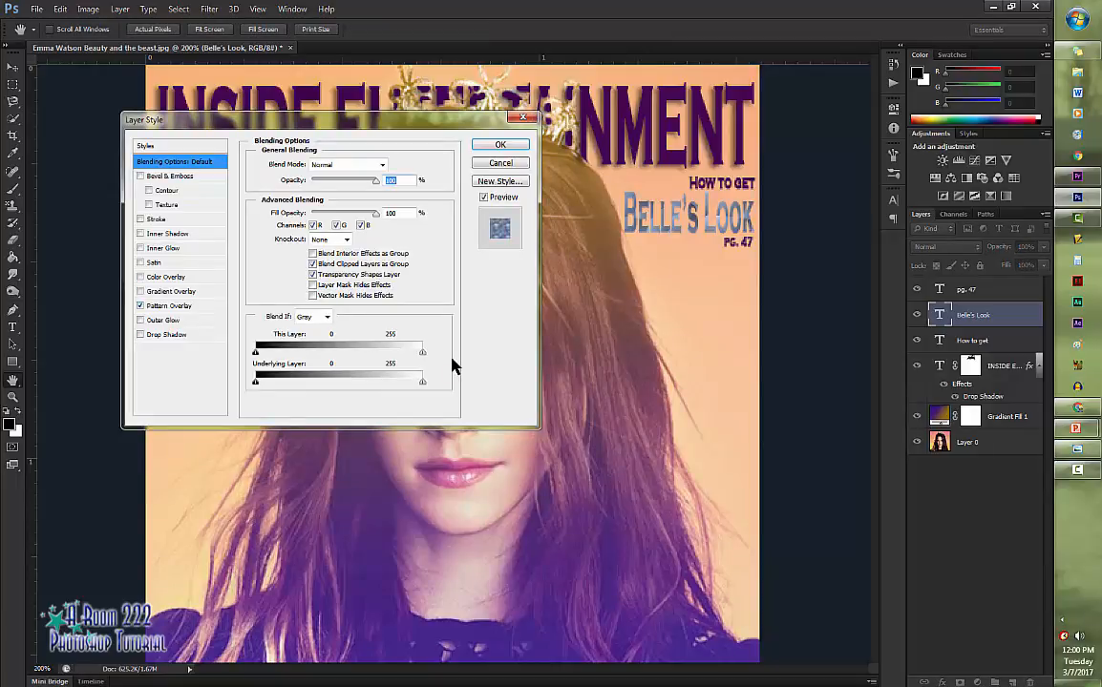
key(ctrl+9)
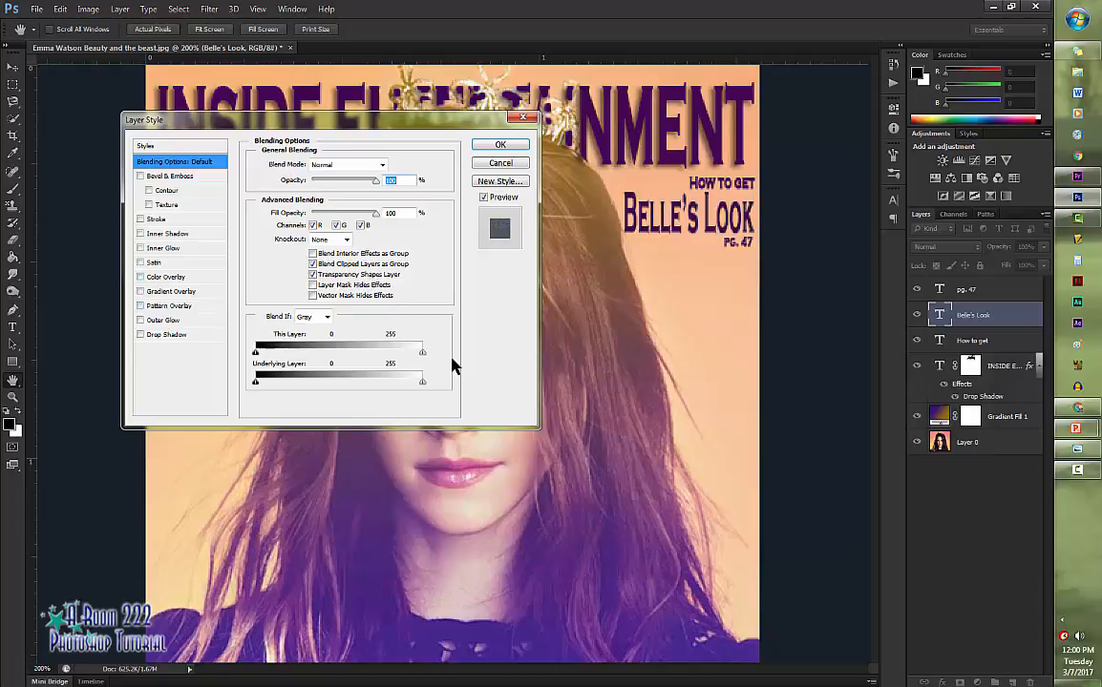
key(ctrl+6)
key(ctrl+6)
key(ctrl+4)
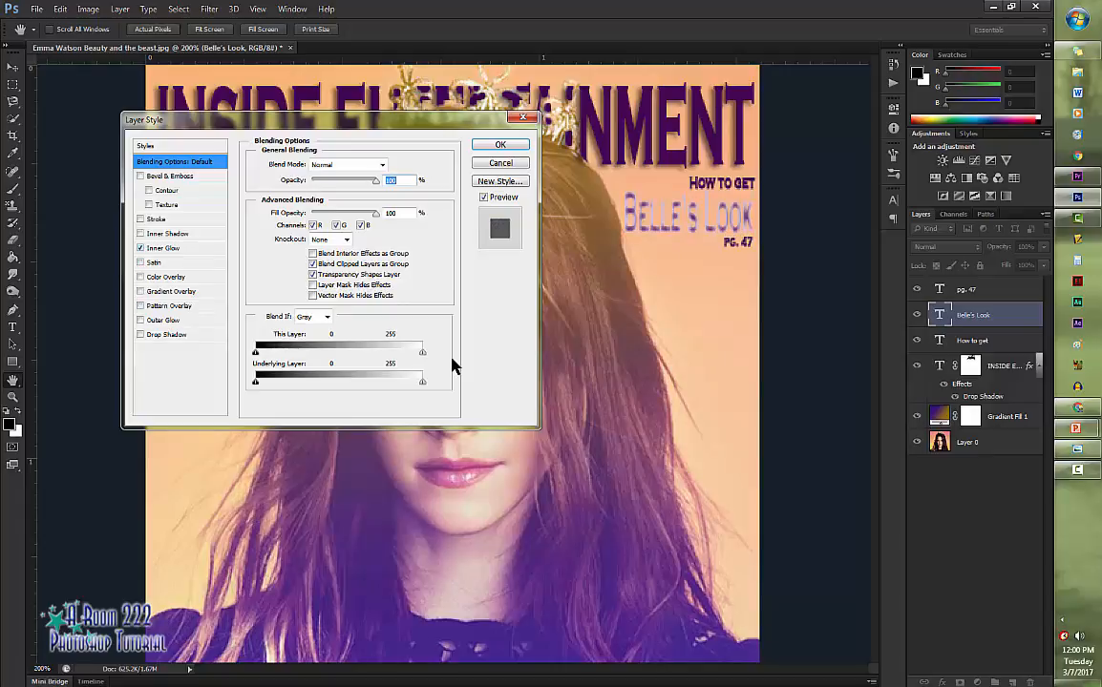
key(ctrl+4)
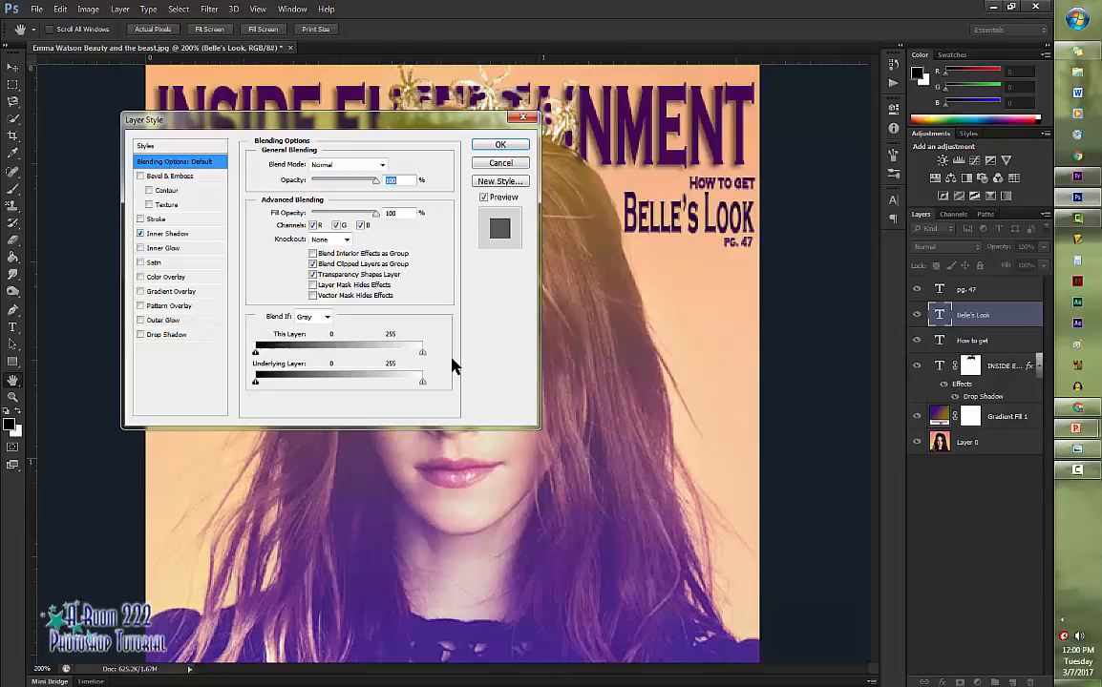
key(ctrl+0)
key(ctrl+0)
- Apply Bevel & Emboss to the Belle's Look text with an Inner Bevel, 62% depth and 4 px soften
key(ctrl+5)
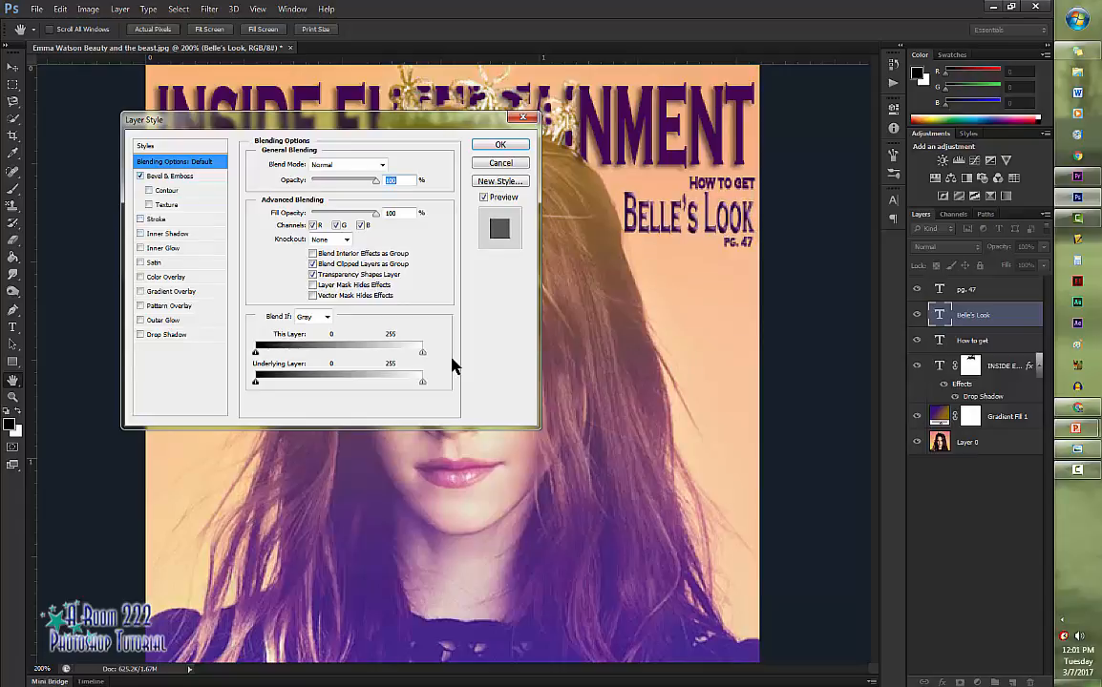
key(ctrl+5)
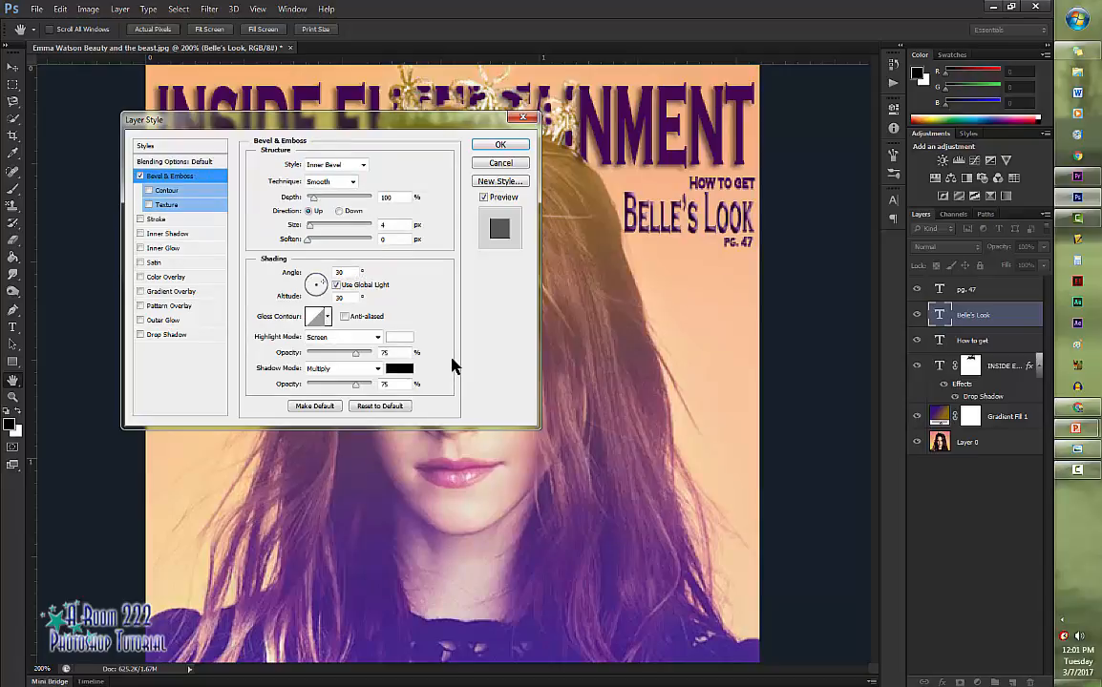
drag(313, 198, 324, 239)
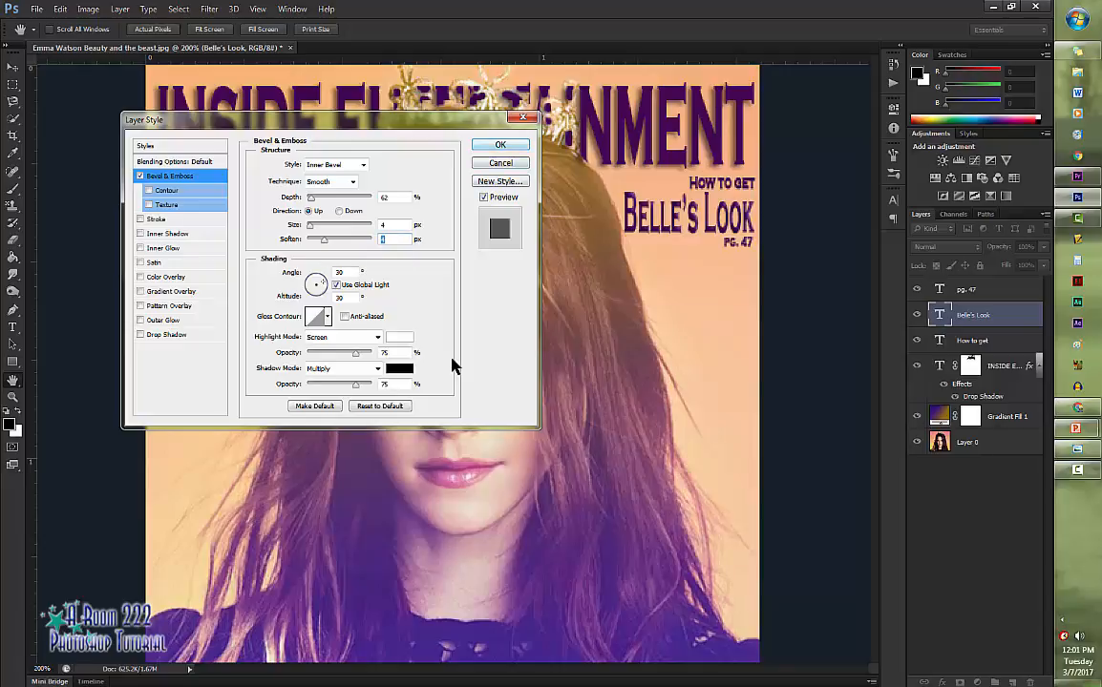
key(Return)
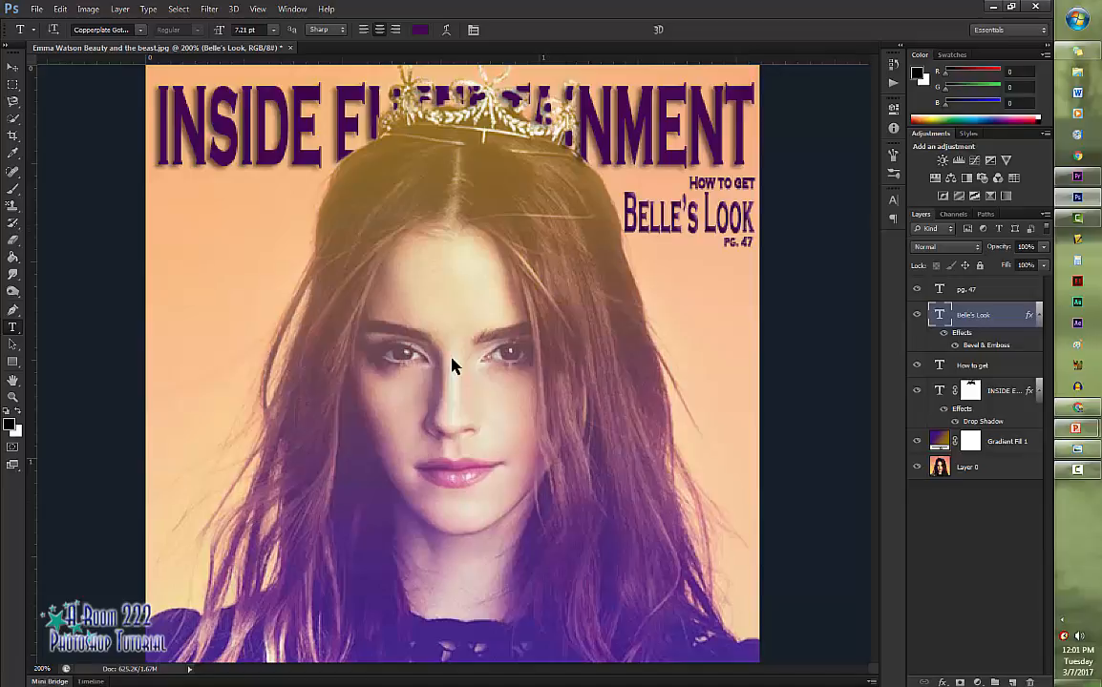
- Link the pg. 47, Belle's Look and How to get text layers so they move together
key(alt+bracketright)
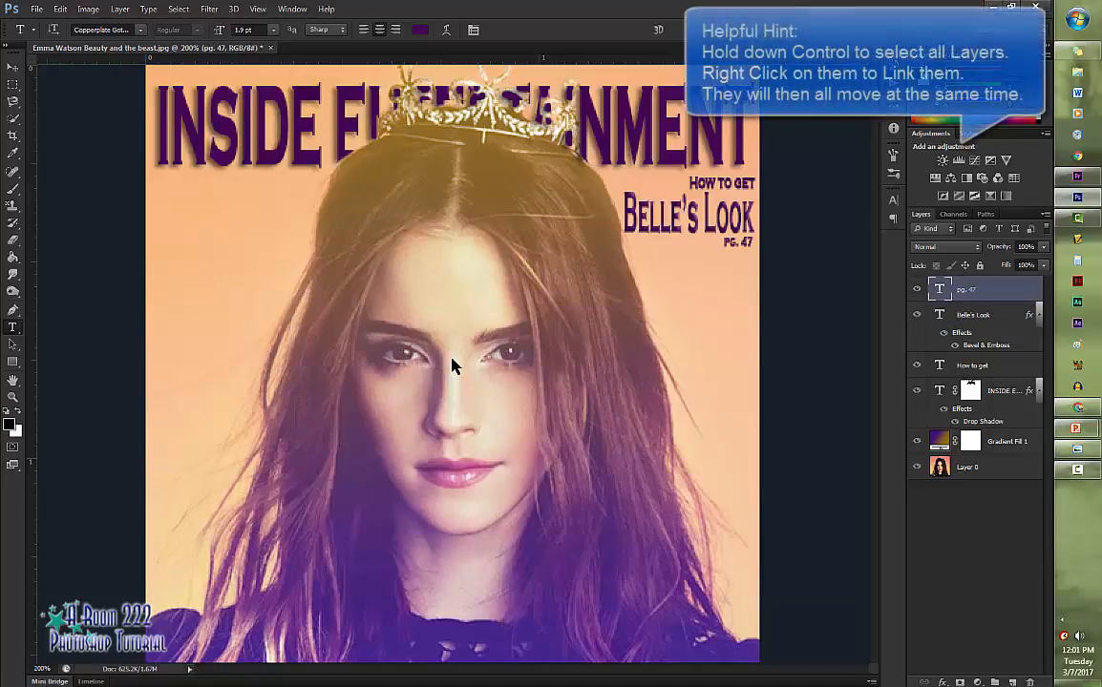
key(alt+shift+bracketleft)
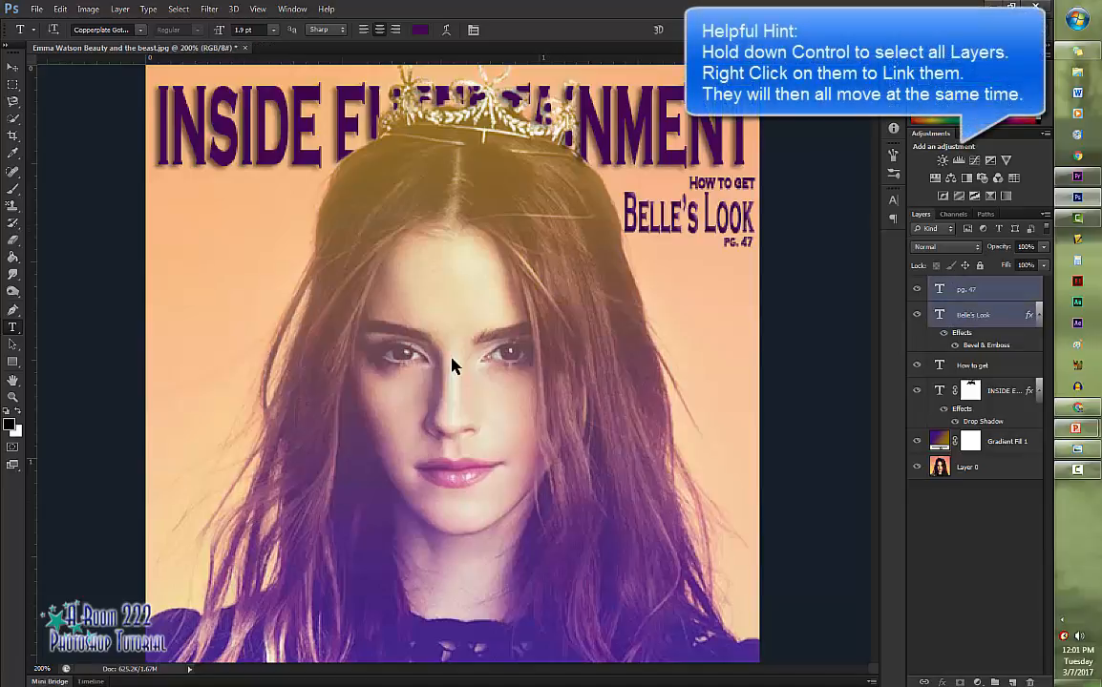
key(alt+shift+bracketleft)
right_click(991, 291)
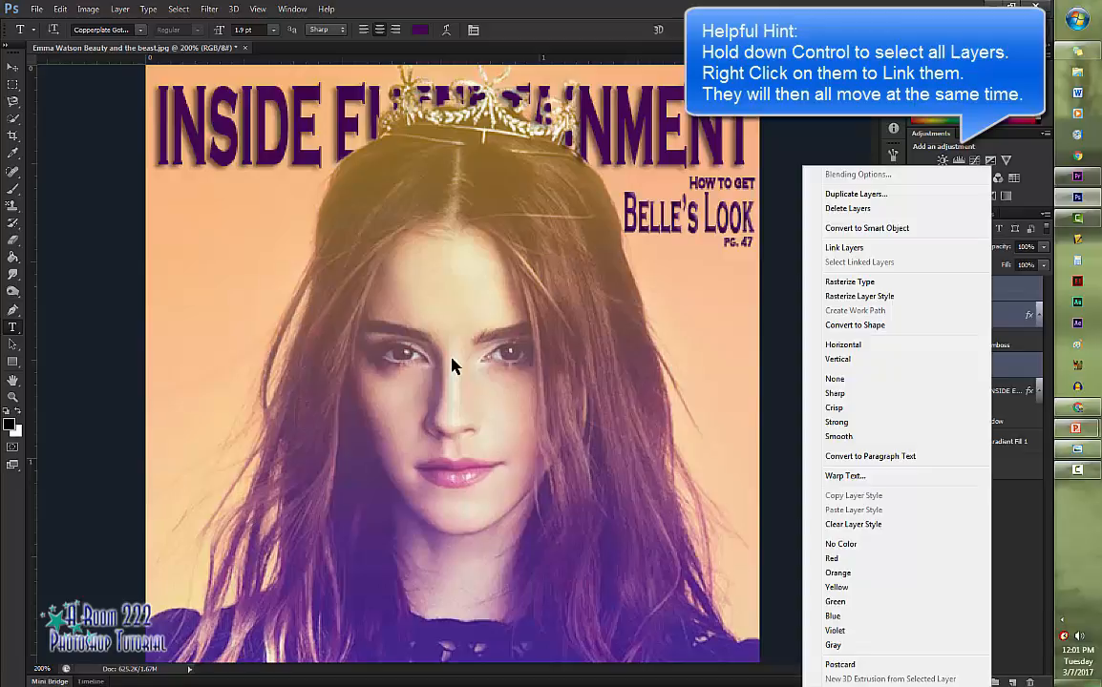
click(843, 248)
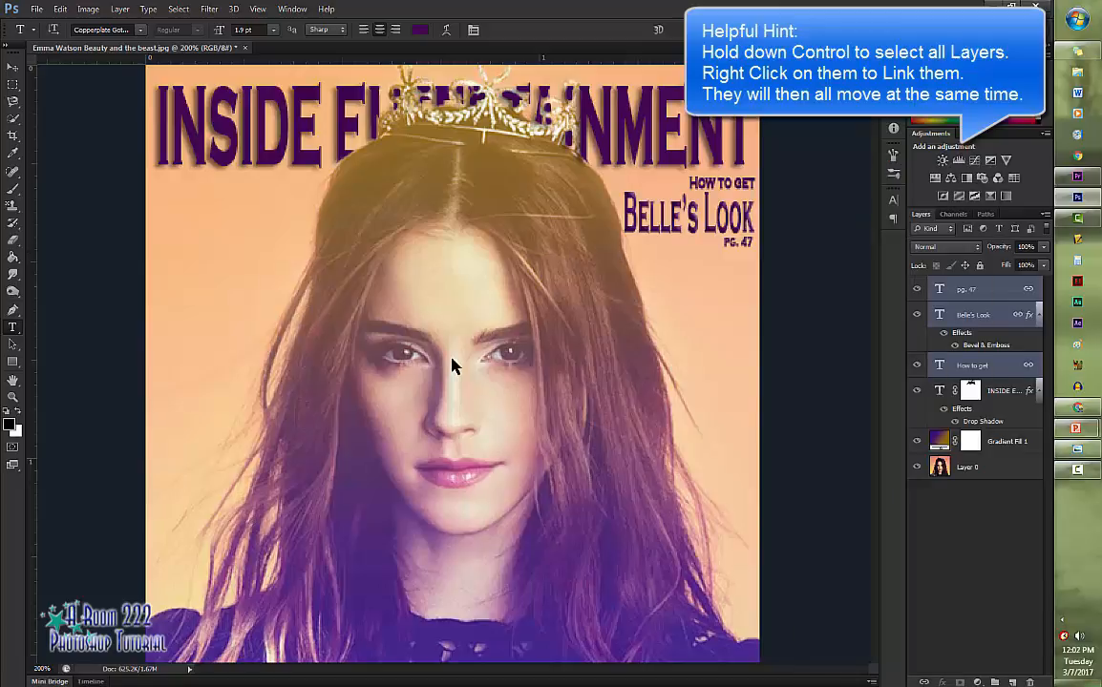
- Move the linked Belle's Look text lines up about 7 px, closer beneath the INSIDE ENTERTAINMENT title
click(983, 289)
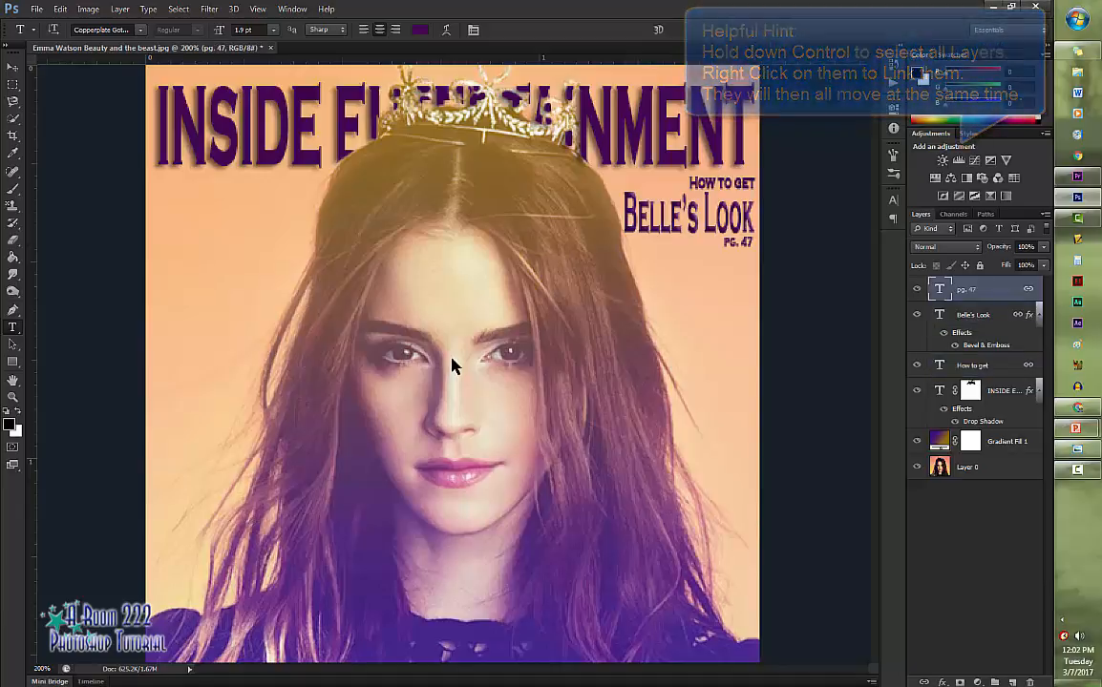
key(ctrl+t)
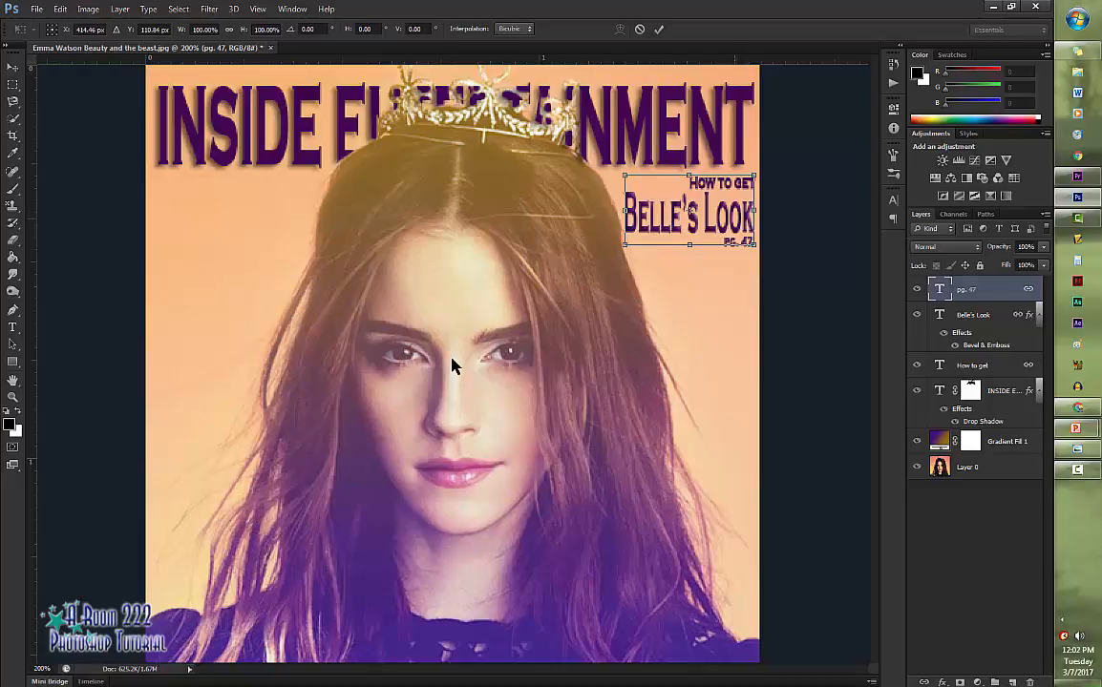
mouse_move(729, 218)
mouse_down()
mouse_move(603, 474)
mouse_move(464, 350)
mouse_move(387, 250)
mouse_move(287, 250)
mouse_move(261, 222)
mouse_move(609, 245)
mouse_move(727, 221)
mouse_move(726, 207)
mouse_up()
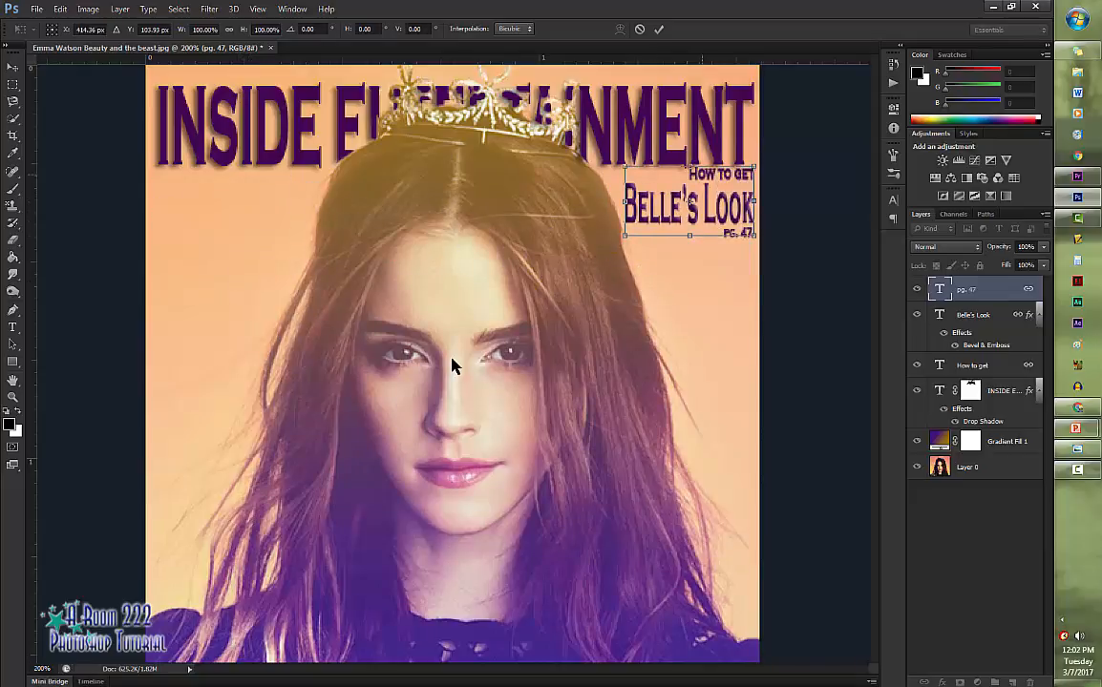
key(Return)
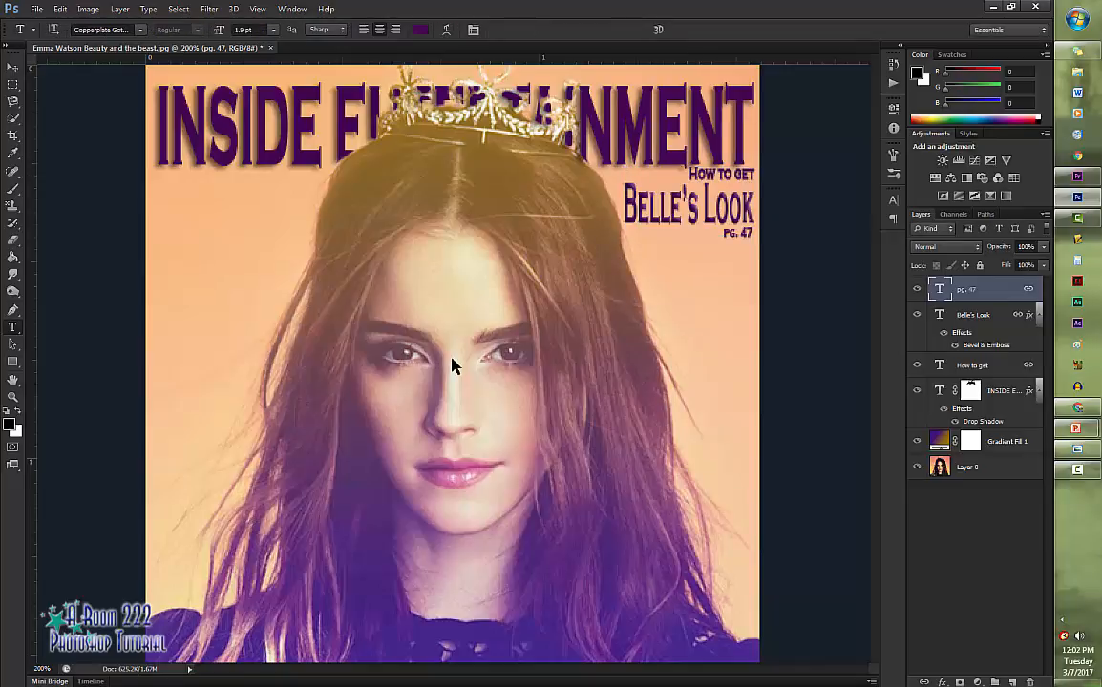
- Reselect the pg. 47 layer and view the Magazine Cover Emma Watson reference image in Windows Photo Viewer
click(1007, 441)
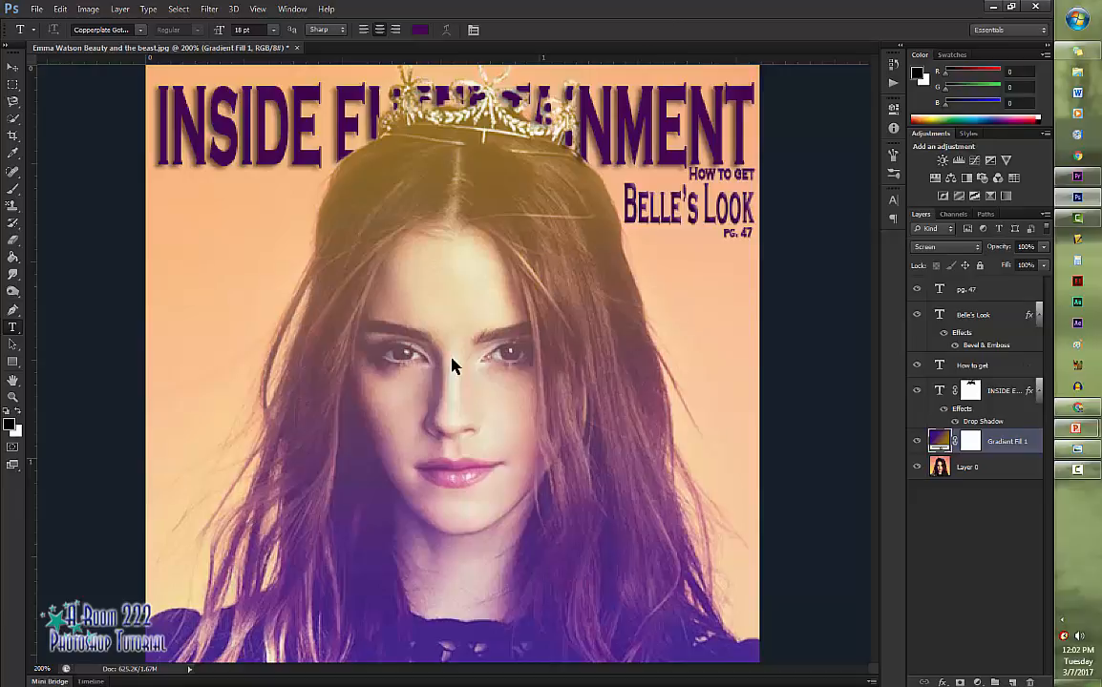
click(983, 289)
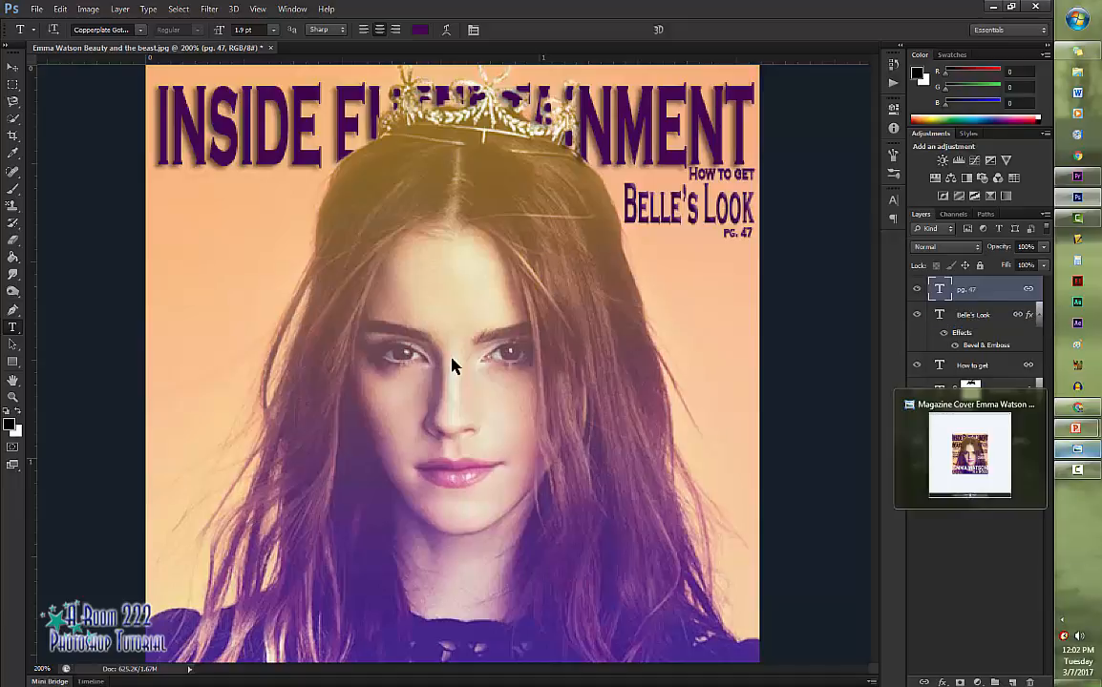
click(1076, 449)
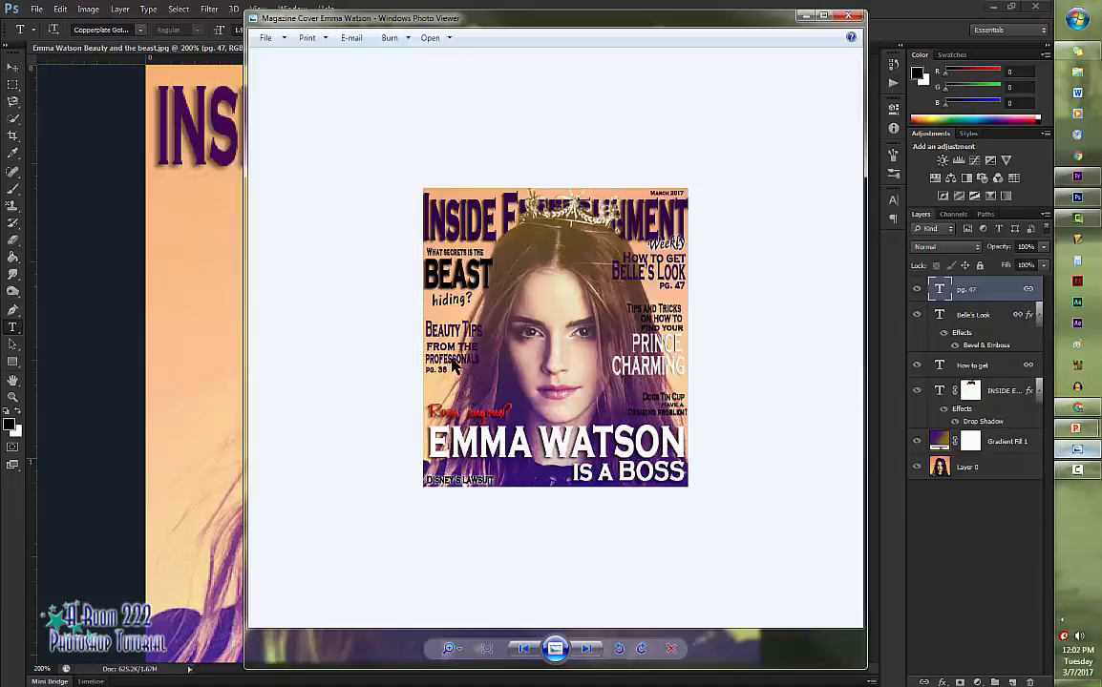